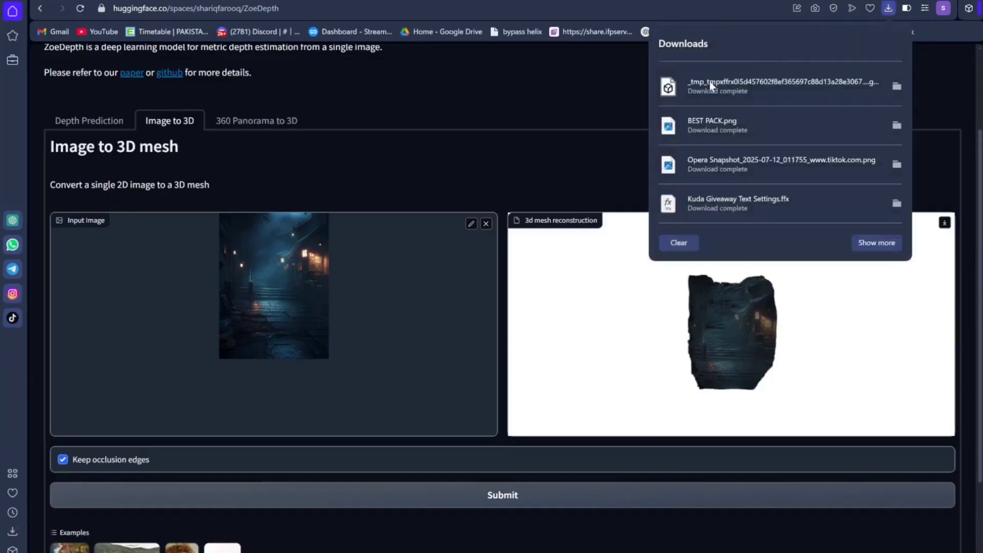
- Add the downloaded GLB mesh to the After Effects composition with Flip Z Axis enabled and its object scale matched to the comp size
left_click_drag(789, 88, 645, 142)
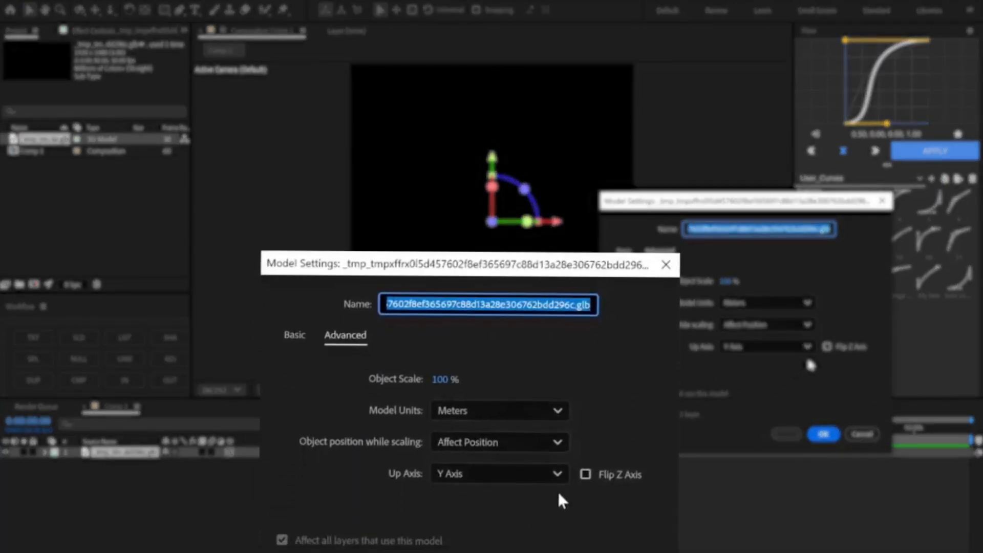
left_click(582, 403)
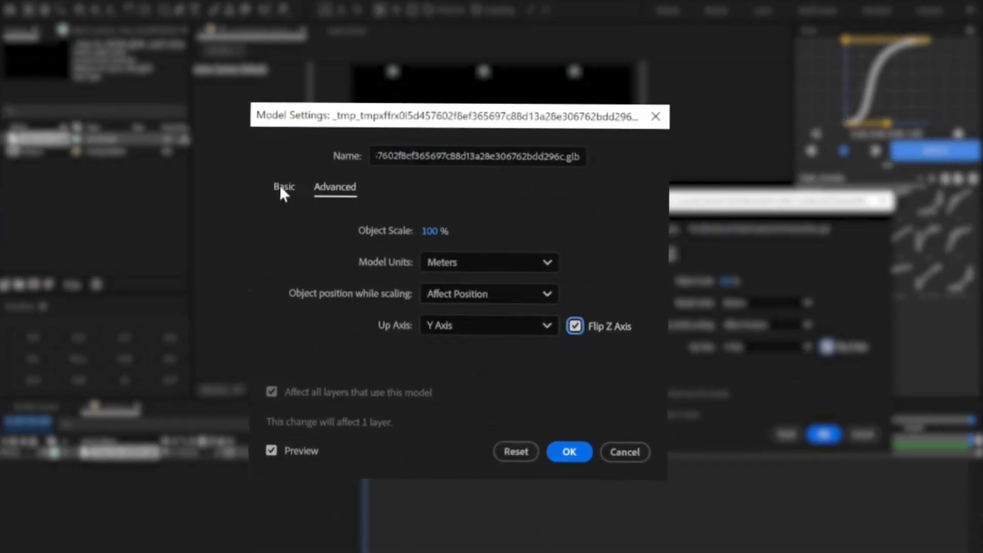
left_click(291, 266)
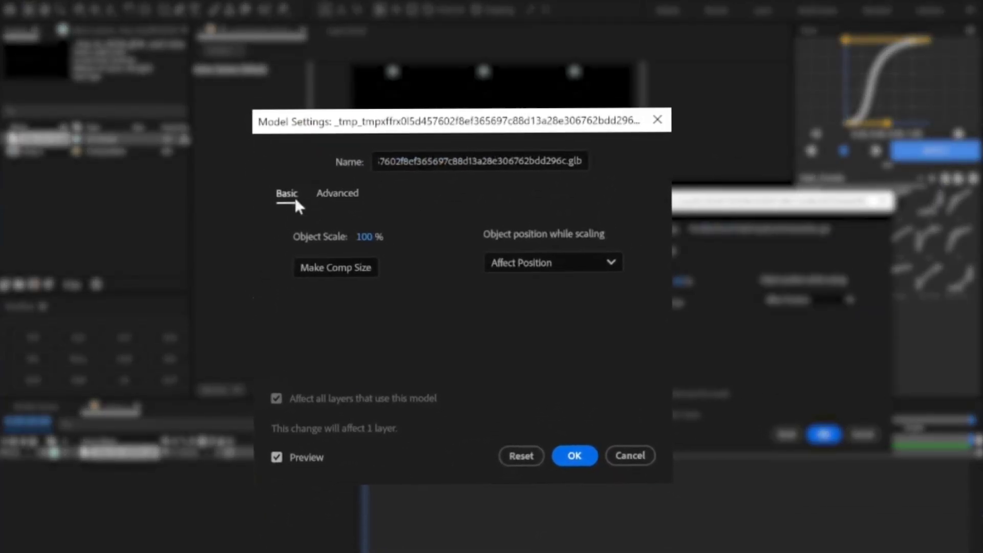
left_click(341, 267)
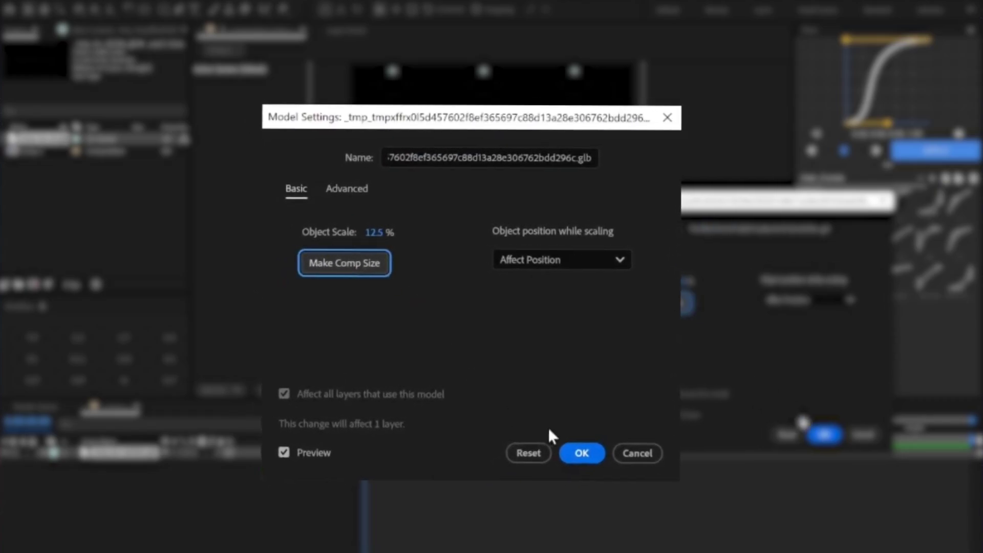
left_click(344, 193)
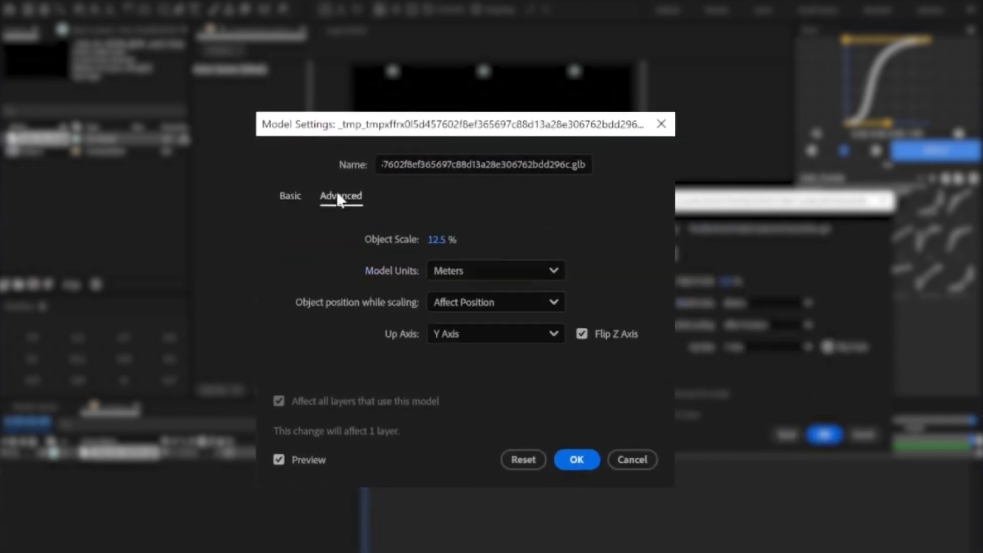
left_click(579, 455)
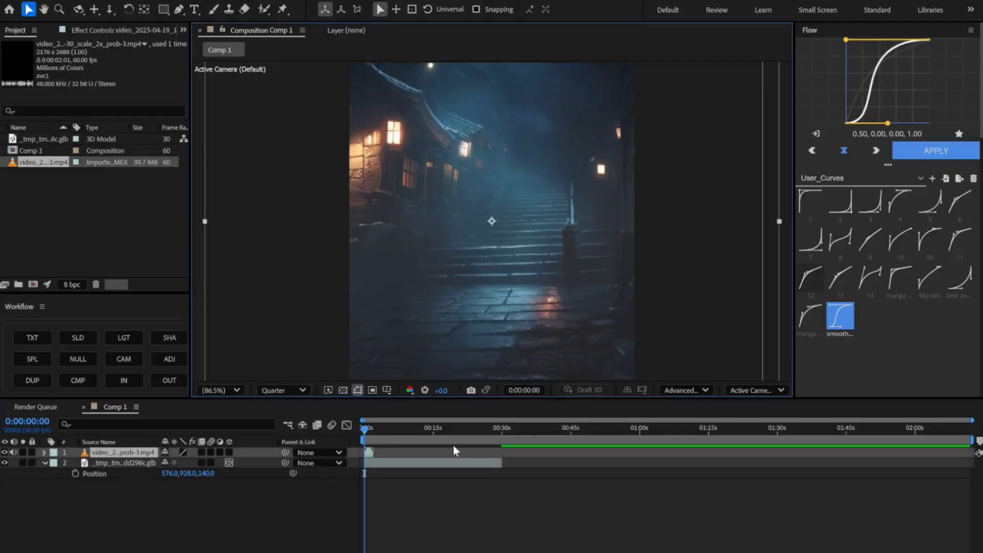
- Fit the green-screen character video to the composition and mask loosely around the character
left_click(515, 428)
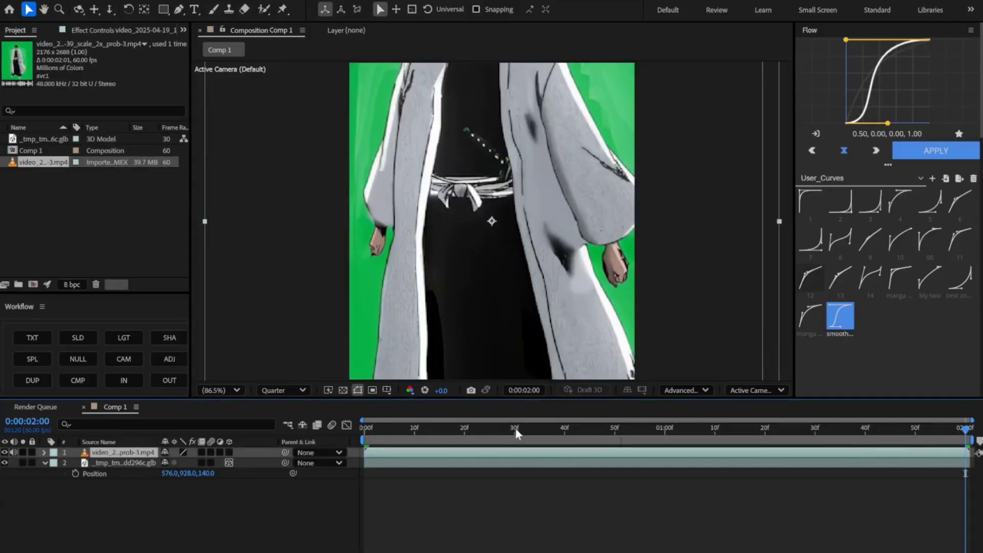
key("ctrl+alt+f")
left_click(407, 376)
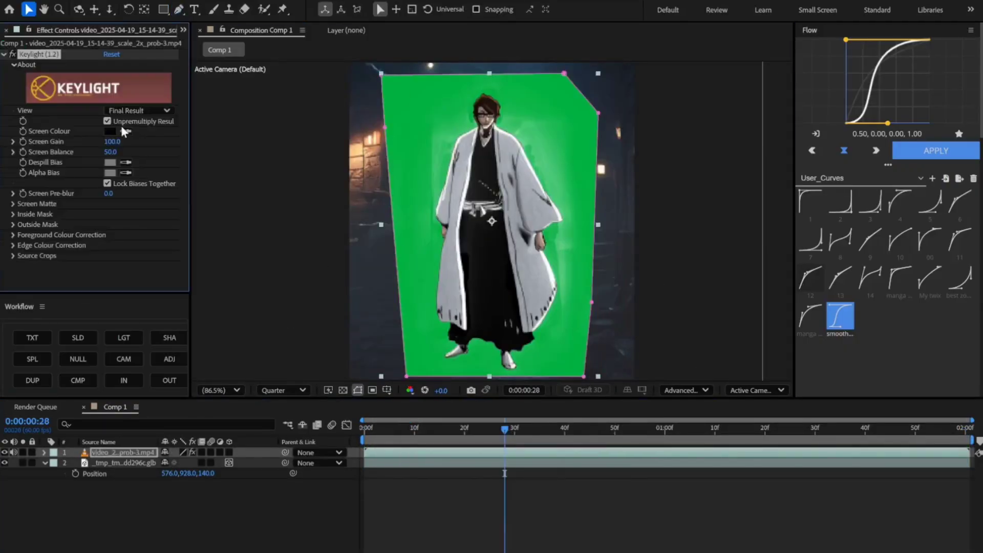
- Key out the video's green background by sampling it as the Keylight screen colour and adjusting Screen Gain and Screen Balance
left_click(125, 131)
left_click_drag(112, 141, 123, 141)
left_click_drag(108, 152, 101, 158)
- Duplicate the keyed character layer and precompose both copies together
left_click(494, 452)
key("ctrl+d")
key("ctrl+space")
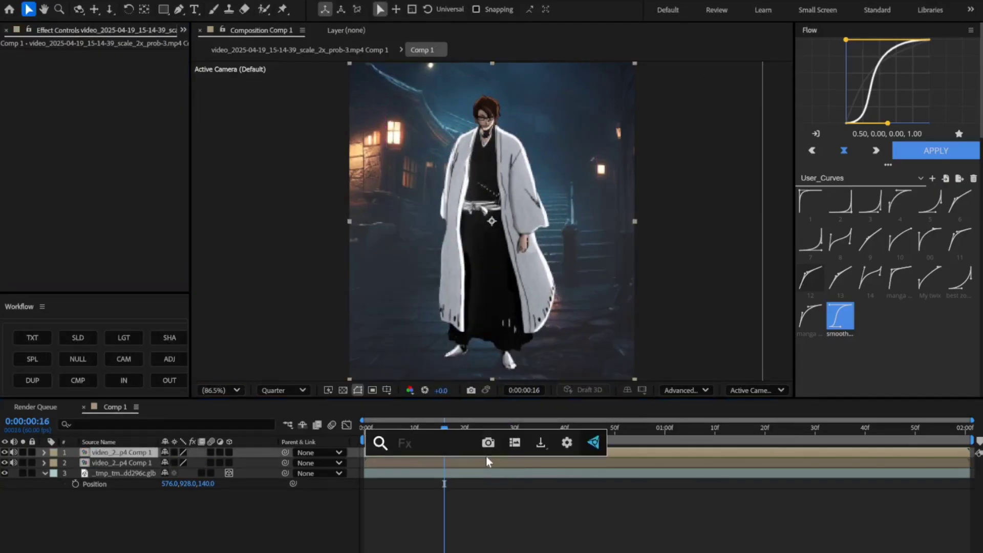
left_click(506, 463, "shift")
key("ctrl+shift+c")
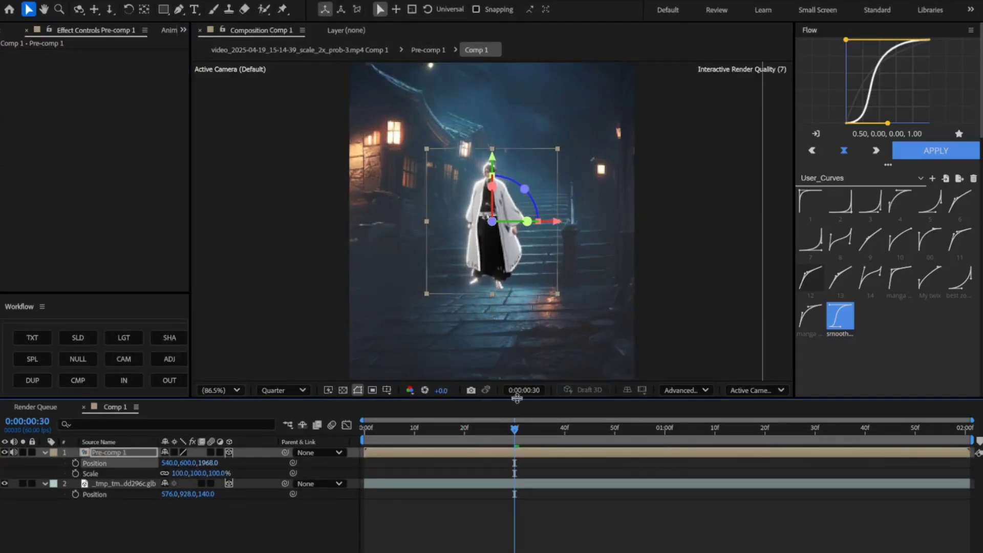
- Place the character pre-comp in 3D space at position 540, 874, 6055 and scale it to 167%
left_click_drag(202, 464, 241, 473)
left_click_drag(187, 463, 408, 463)
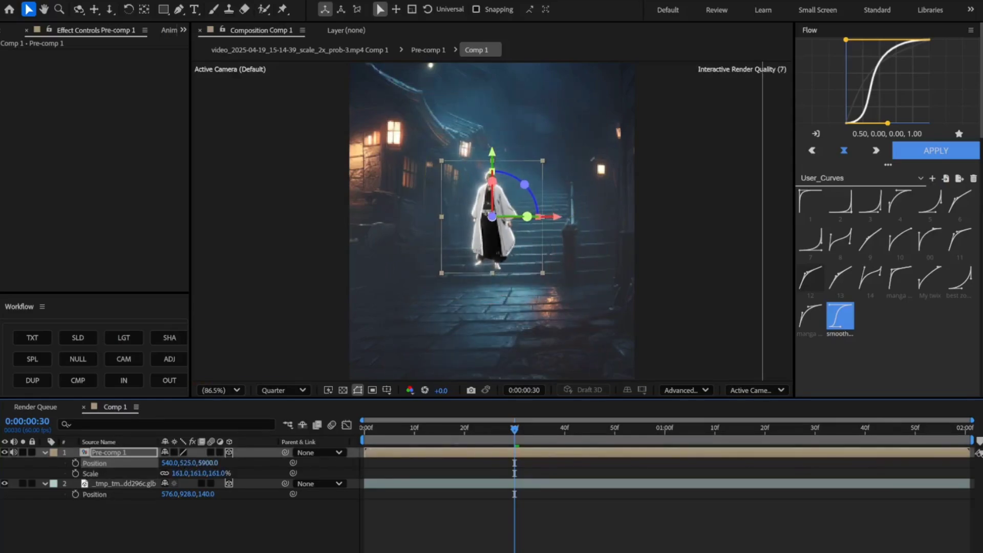
left_click_drag(215, 473, 125, 467)
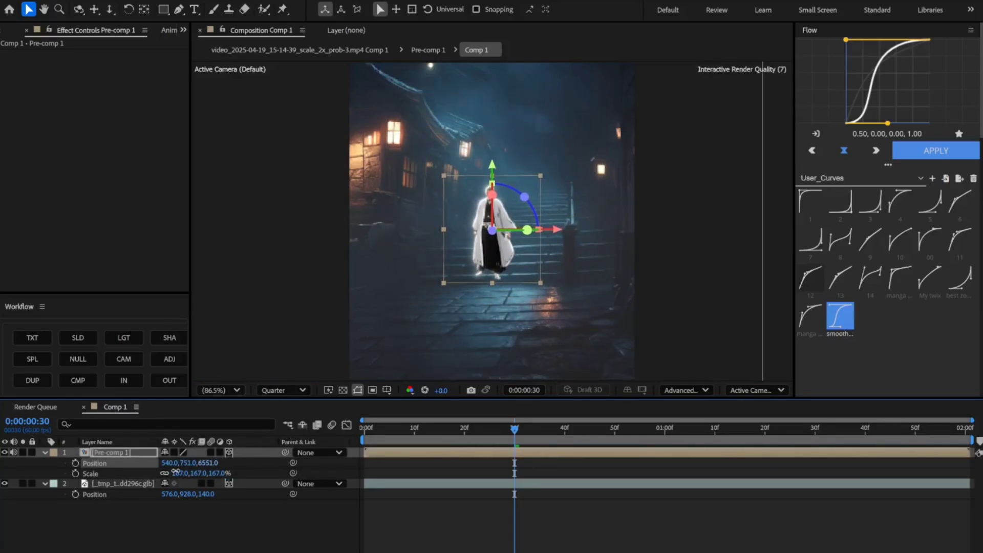
left_click_drag(187, 463, 215, 464)
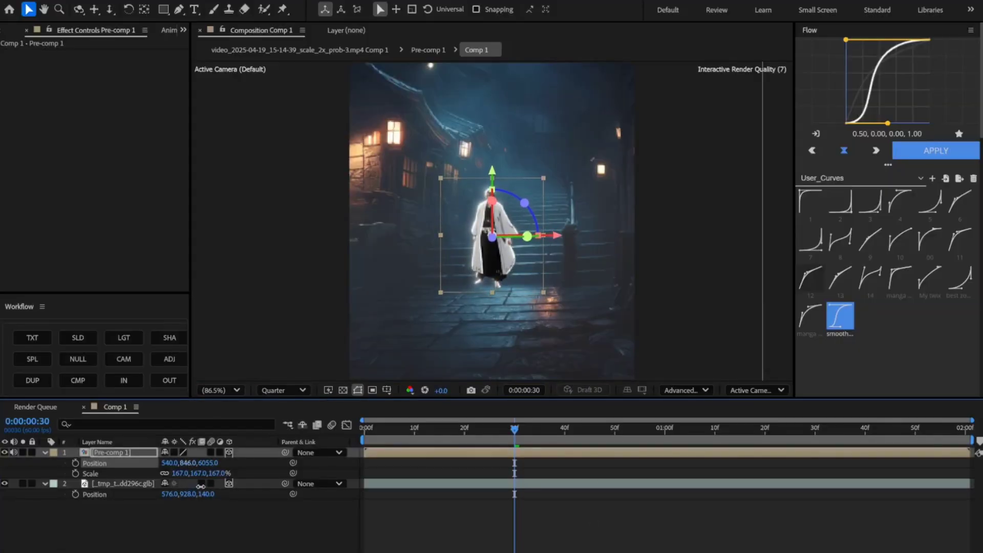
left_click(200, 483)
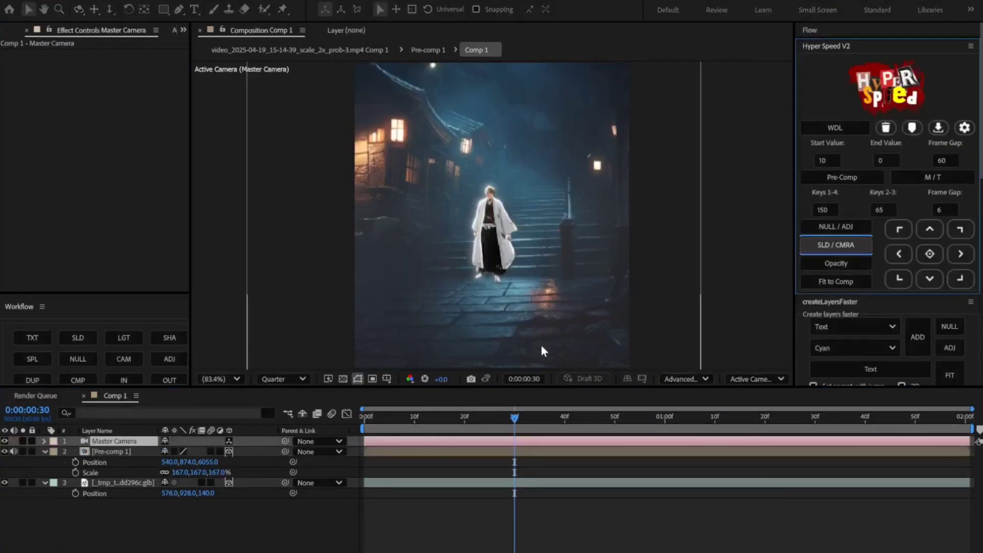
- Replace the Master Camera with a new one using the 35 mm preset
key("v")
key("Delete")
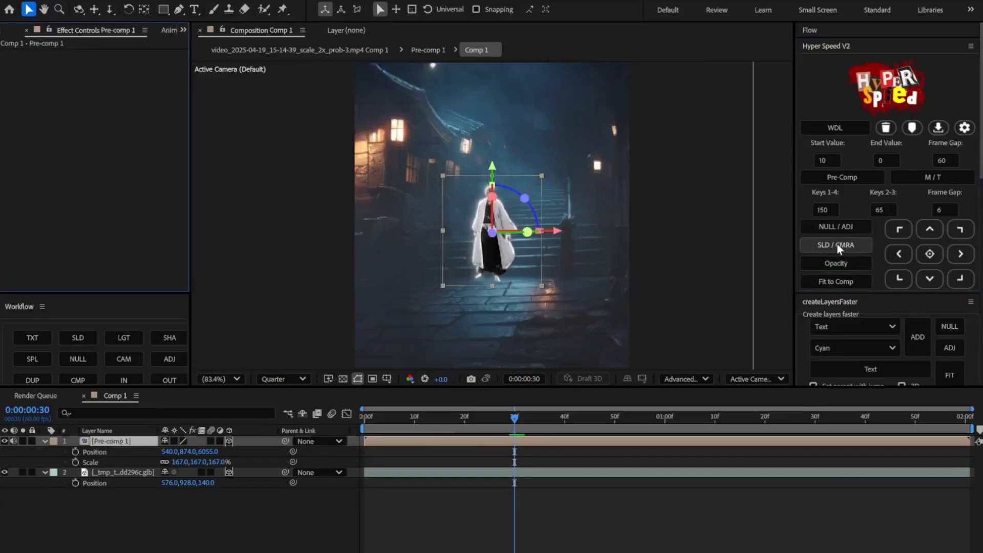
left_click(836, 245)
left_click(516, 292)
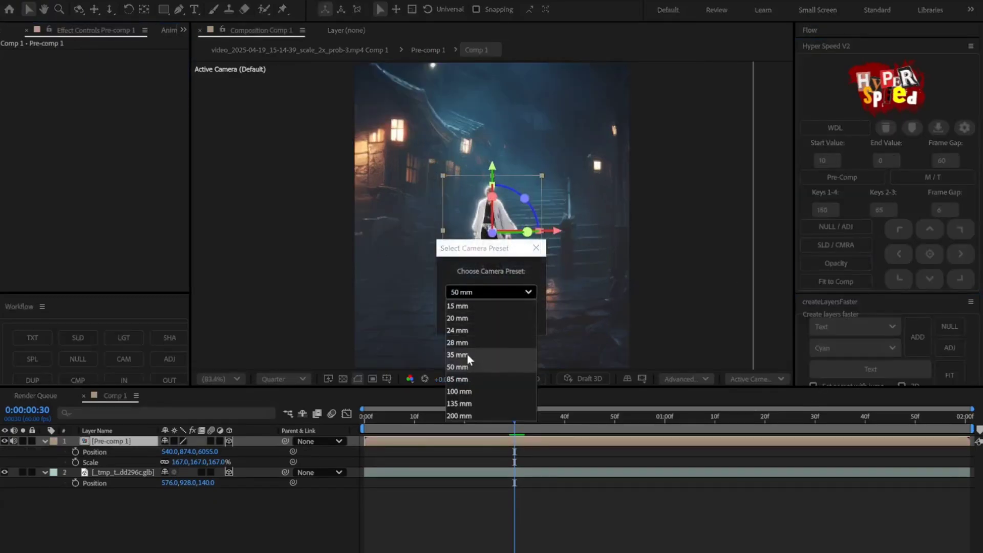
left_click(467, 354)
left_click(490, 313)
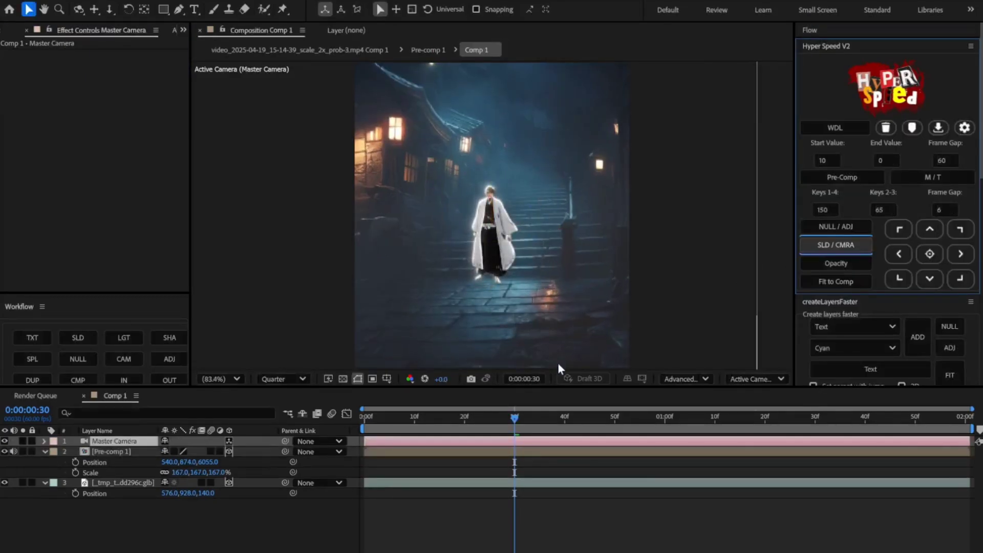
- Parent the character pre-comp and the GLB model layer to a new Master Null
left_click(489, 451)
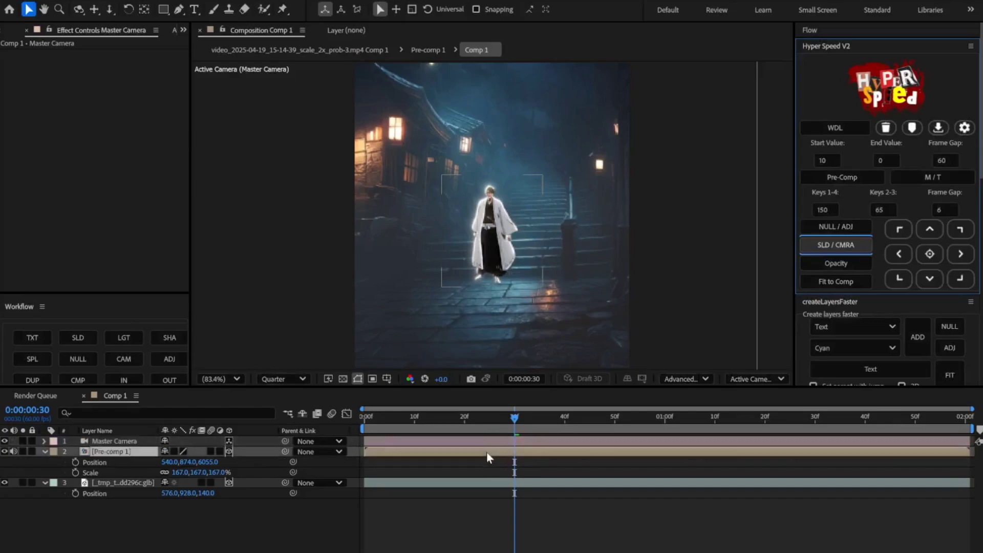
left_click(472, 483, "shift")
left_click(836, 227)
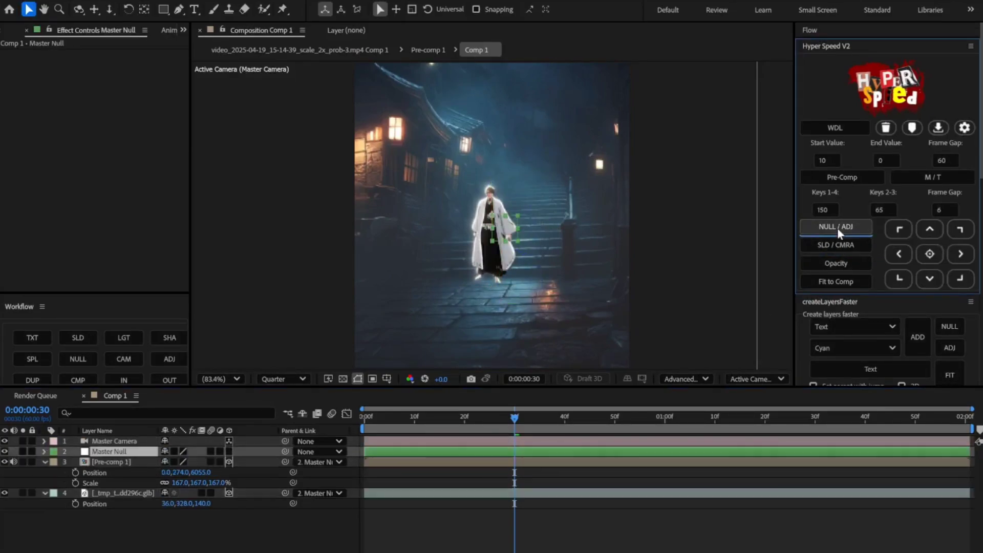
- Make the nulls 3D and keyframe the lowest null's position from the start to about 0, -263, -4493 at frame 56
left_click(661, 418)
key("Home")
key("p")
left_click(75, 493)
key("k")
left_click_drag(229, 451, 229, 483)
left_click_drag(191, 494, 494, 536)
- Apply the Flow user curve 12 to the lowest null's position keyframes
left_click(106, 493)
left_click(810, 29)
left_click(810, 278)
left_click(902, 153)
- Keyframe the next null's position from frame 56 to about 143, 0, 3785 at the end and apply the same Flow curve
left_click(109, 473)
key("alt+shift+p")
key("End")
left_click_drag(165, 483, 10, 479)
left_click(646, 482, "shift")
left_click(935, 150)
- Add X, Y and Z Rotation keyframes to the null on layer 3 at the start, frame 56 and the end
left_click(451, 462)
key("Home")
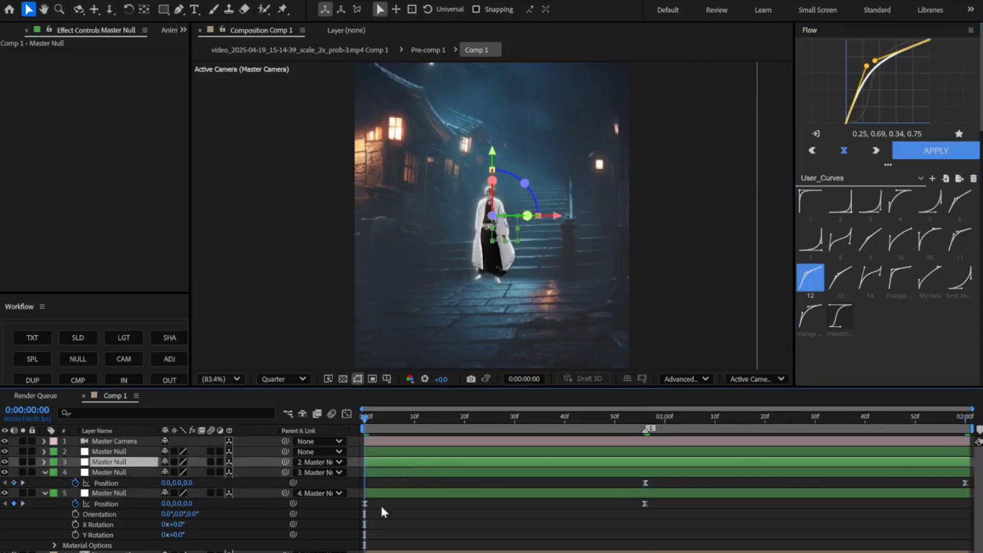
key("alt+shift+r")
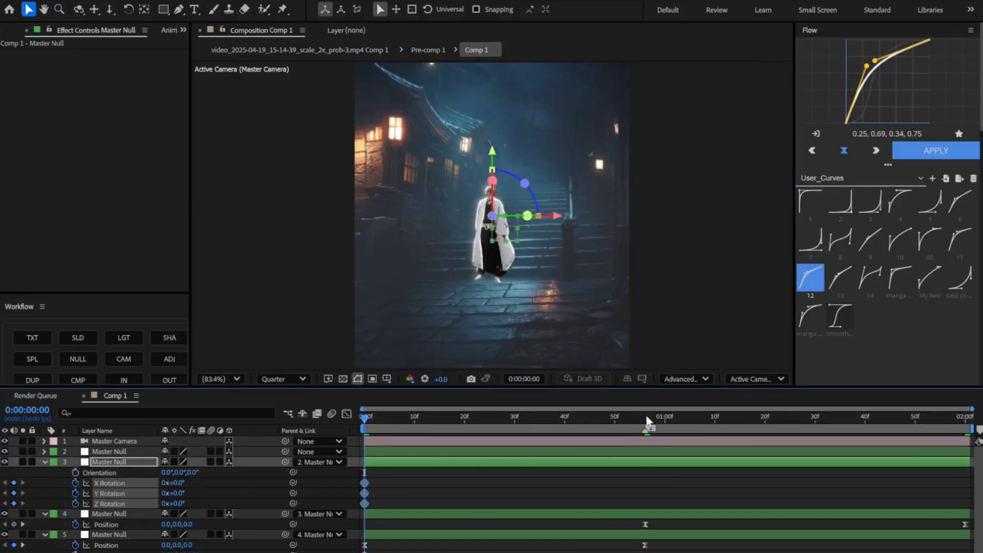
left_click(647, 417)
left_click(14, 483)
left_click(14, 494)
left_click(14, 503)
key("k")
left_click(207, 490)
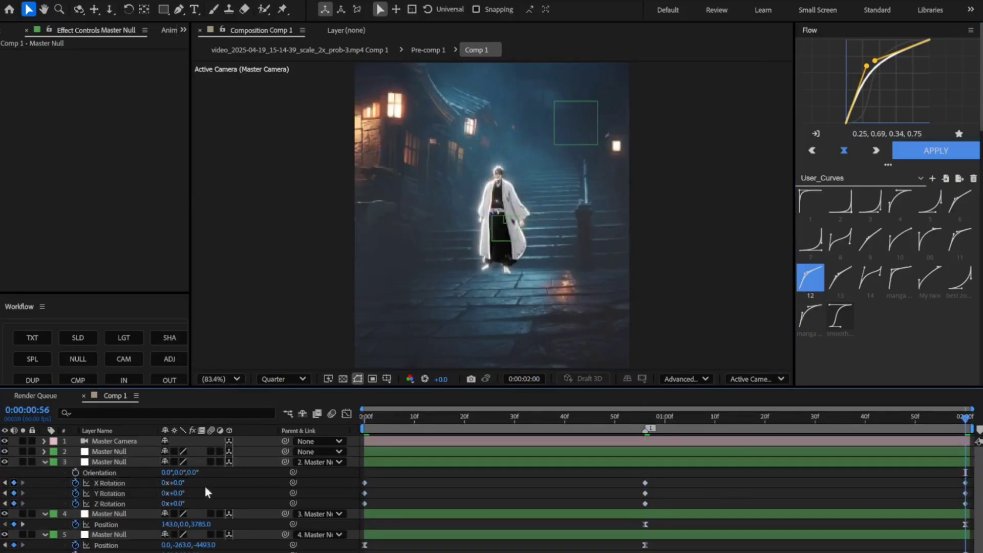
- Apply Easy Ease to all the rotation keyframes of the null on layer 3
left_click_drag(352, 475, 972, 506)
right_click(645, 491)
mouse_move(682, 483)
left_click(806, 517)
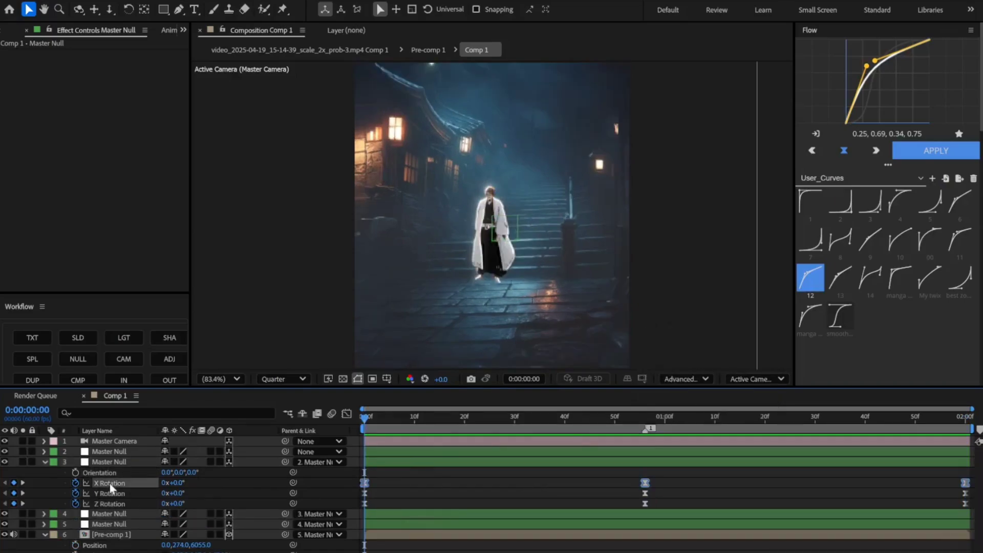
- Show the null's X Rotation as a value graph in the graph editor
left_click(109, 462)
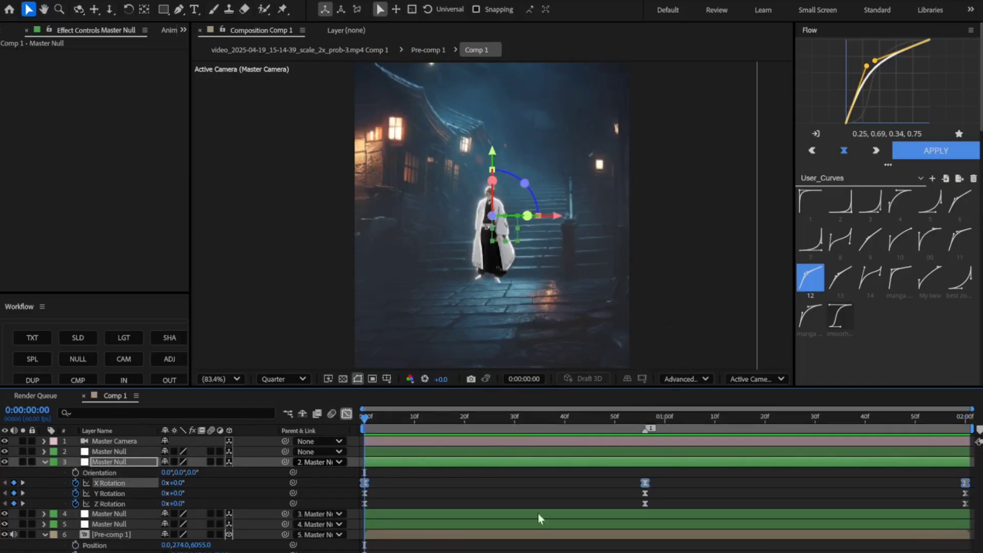
key("shift+F3")
right_click(642, 487)
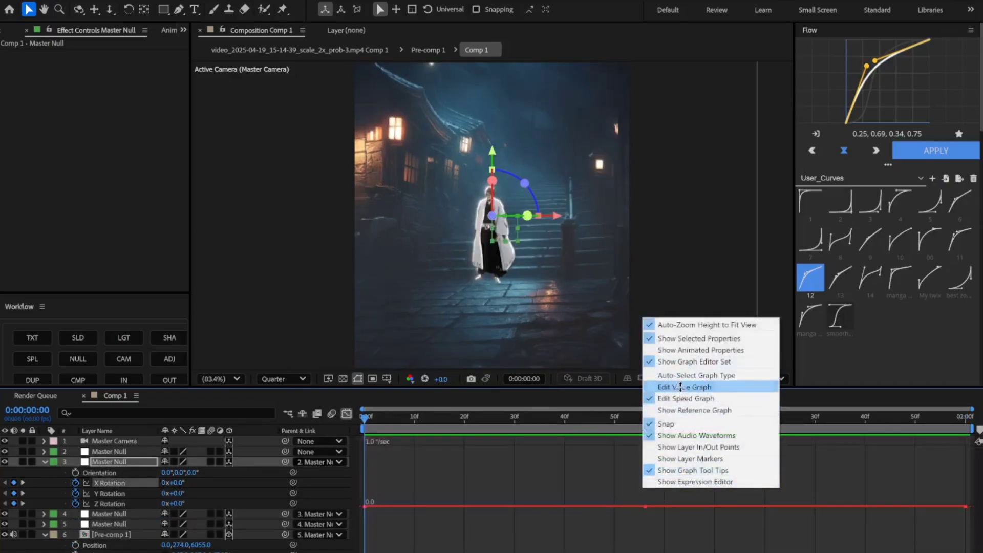
left_click(680, 387)
right_click(604, 484)
left_click(638, 385)
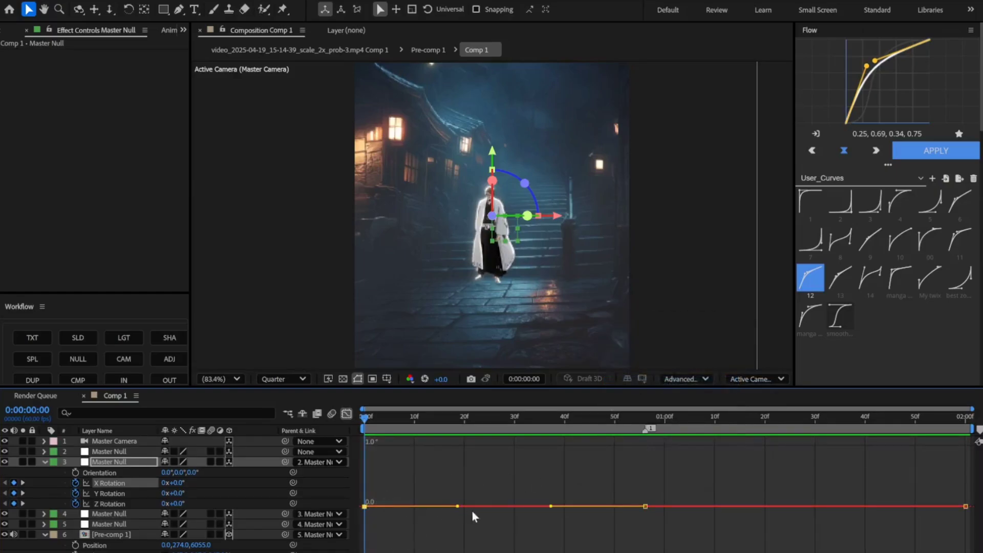
- Bend the X Rotation curve between the start and frame 56 into an upward arch reaching about 3.7° at frame 24
left_click_drag(474, 422, 484, 421)
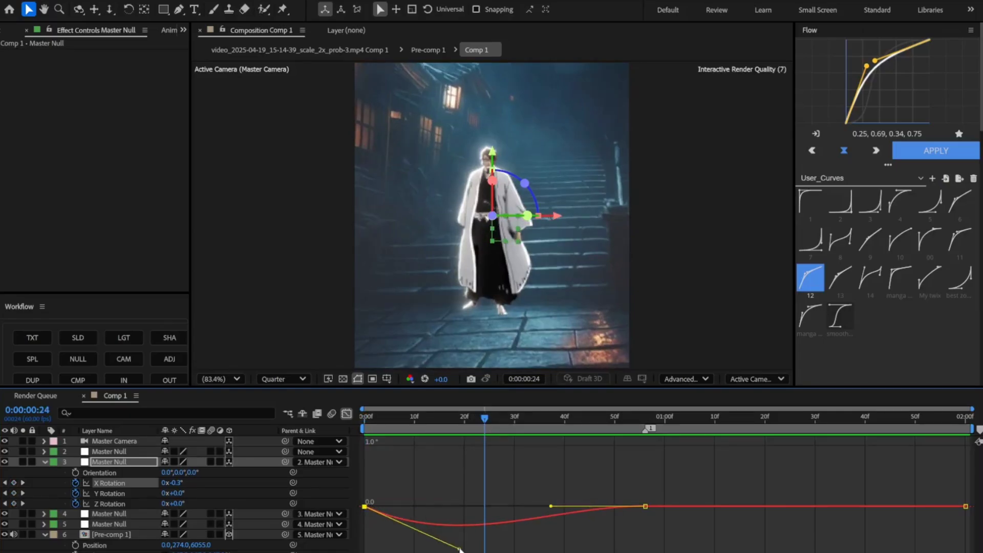
left_click_drag(459, 549, 465, 402)
left_click_drag(480, 469, 493, 444)
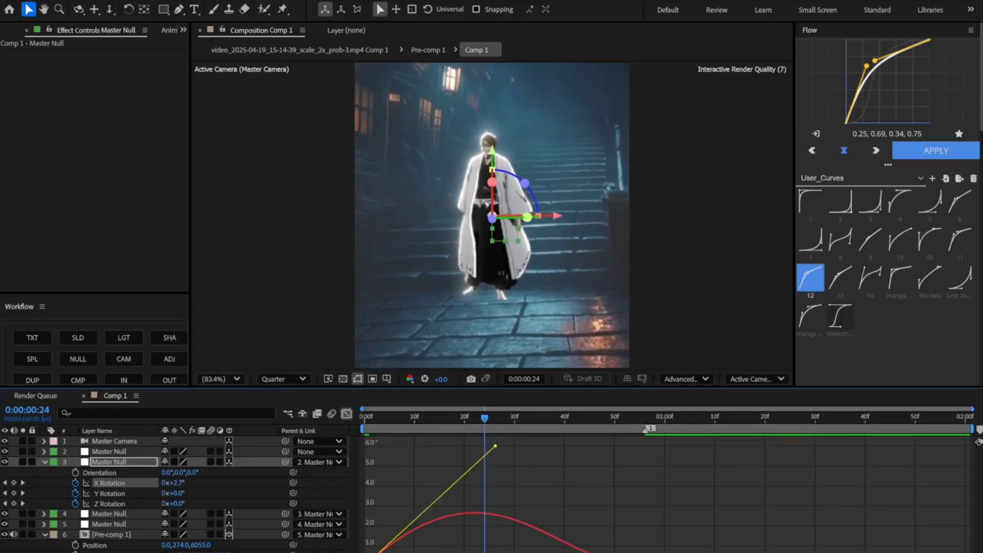
left_click_drag(518, 487, 472, 467)
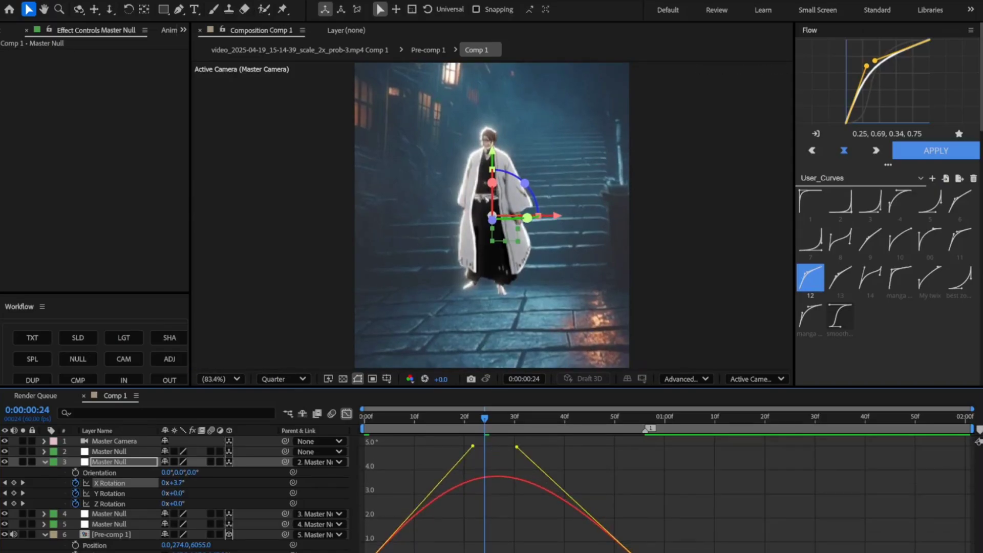
key("shift+F2")
left_click(645, 552)
left_click_drag(647, 503, 738, 552)
key("shift+F2")
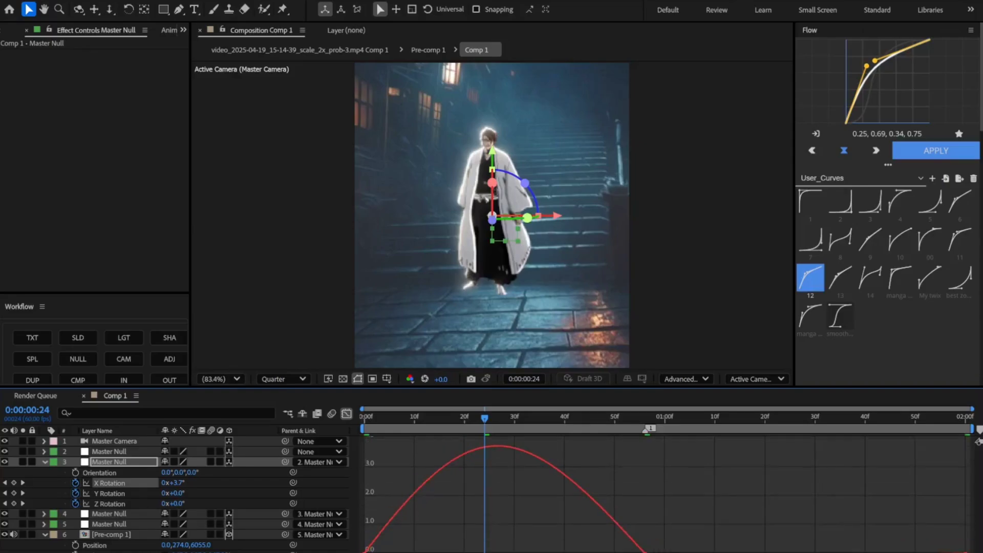
left_click_drag(361, 532, 653, 552)
left_click_drag(473, 446, 366, 446)
key("ctrl+z")
key("ctrl+z")
key("ctrl+z")
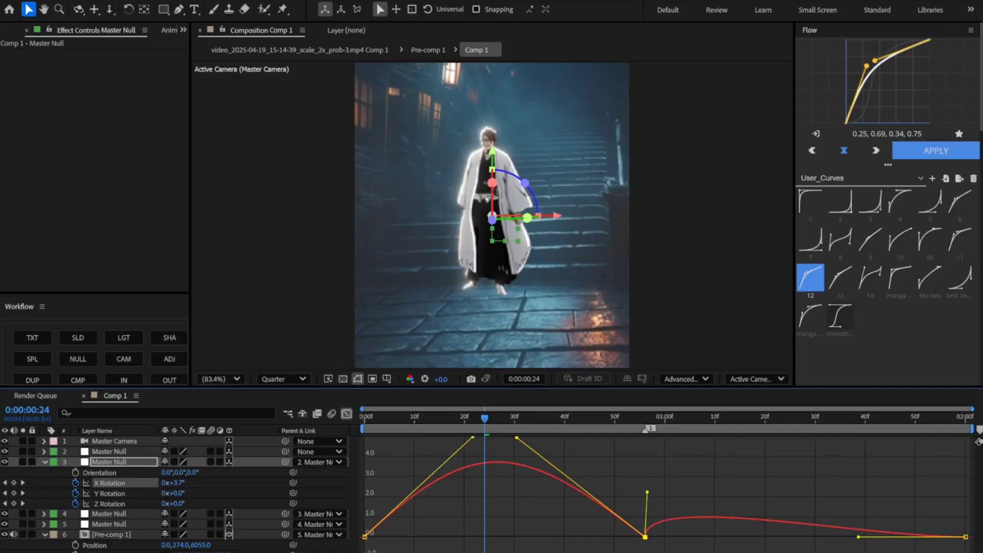
key("ctrl+z")
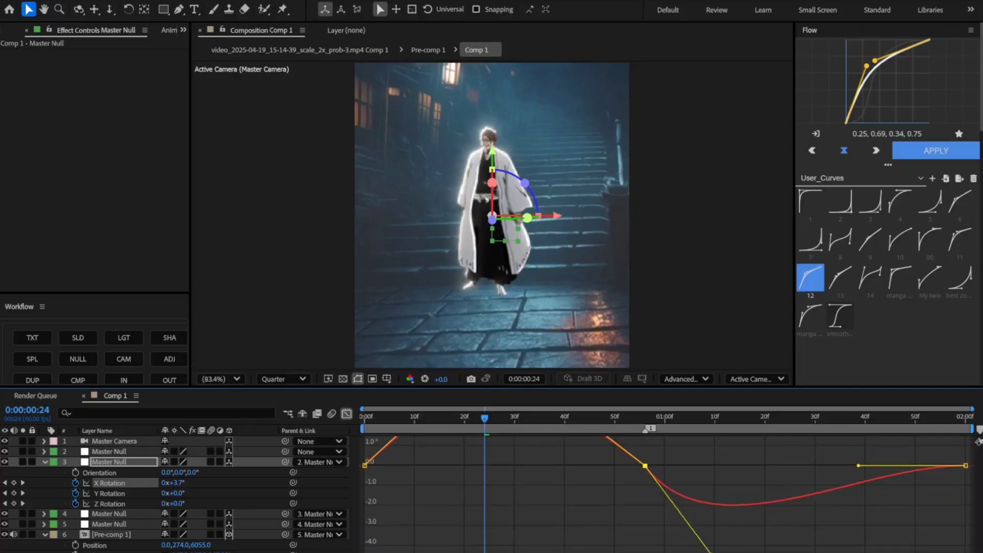
- Bend the X Rotation curve between frame 56 and the end into a smooth downward arch and preview the animation
left_click_drag(711, 552, 708, 552)
left_click_drag(858, 510, 842, 529)
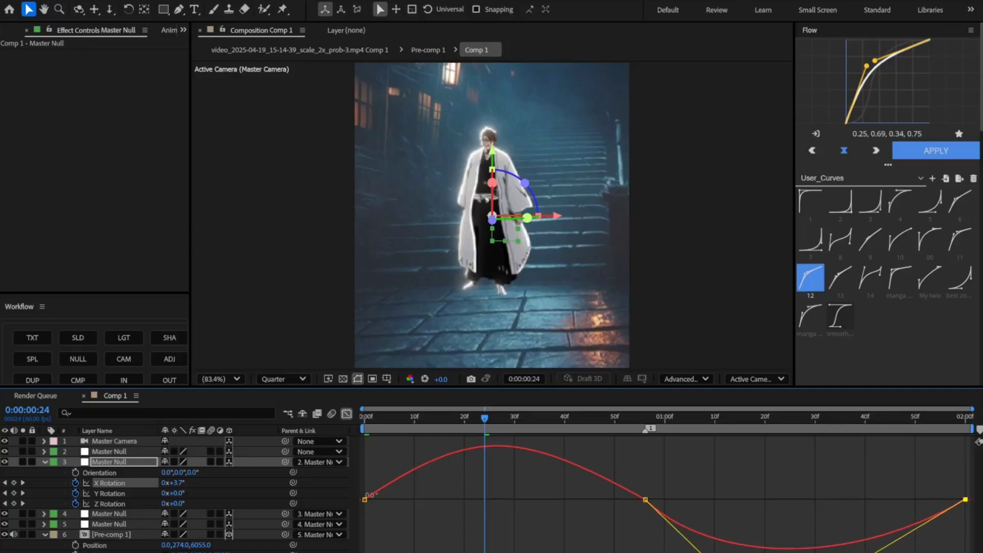
left_click_drag(701, 552, 725, 552)
key("space")
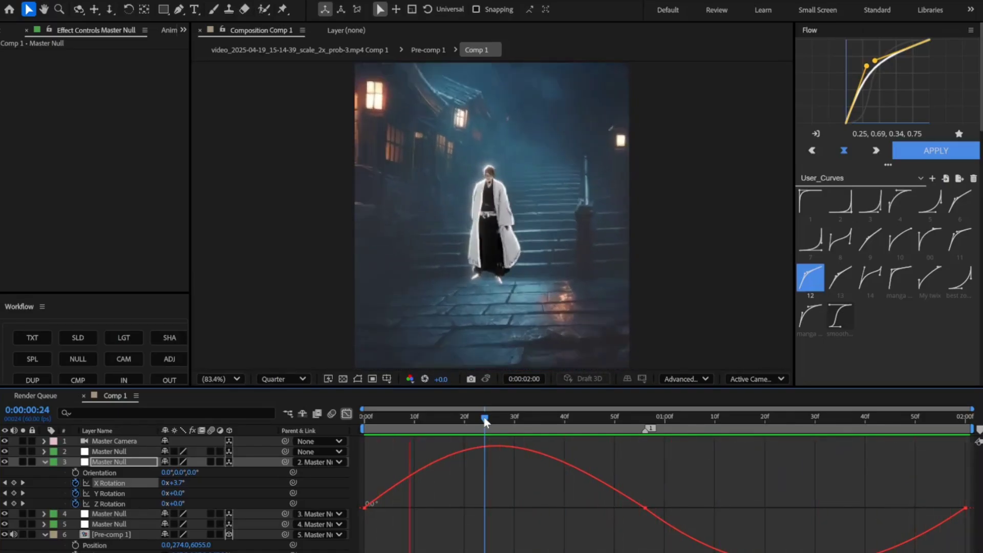
- Bend the Y Rotation curve between the start and frame 56 into an upward arch reaching about 3.3° at frame 21
left_click(109, 494)
left_click(469, 417)
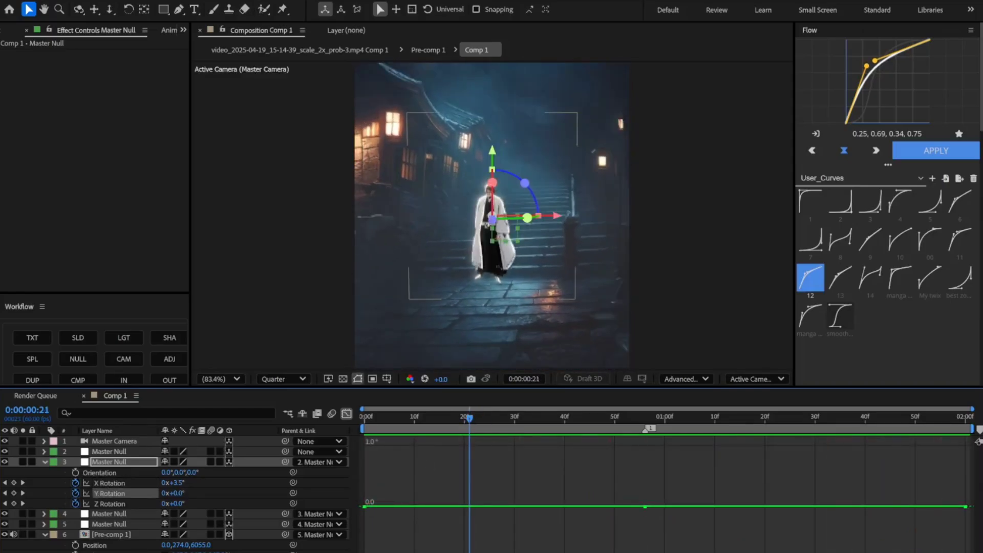
left_click(410, 506)
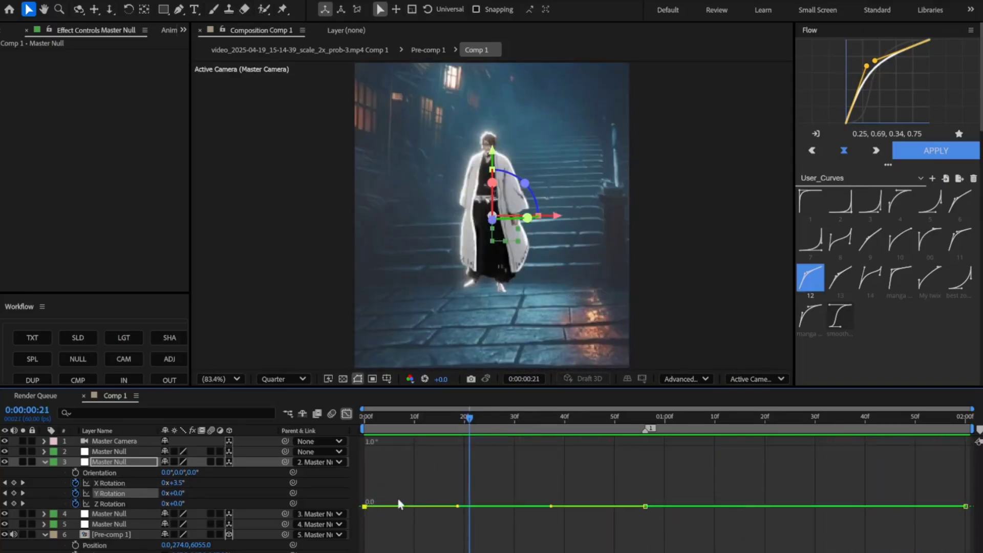
left_click_drag(458, 506, 459, 552)
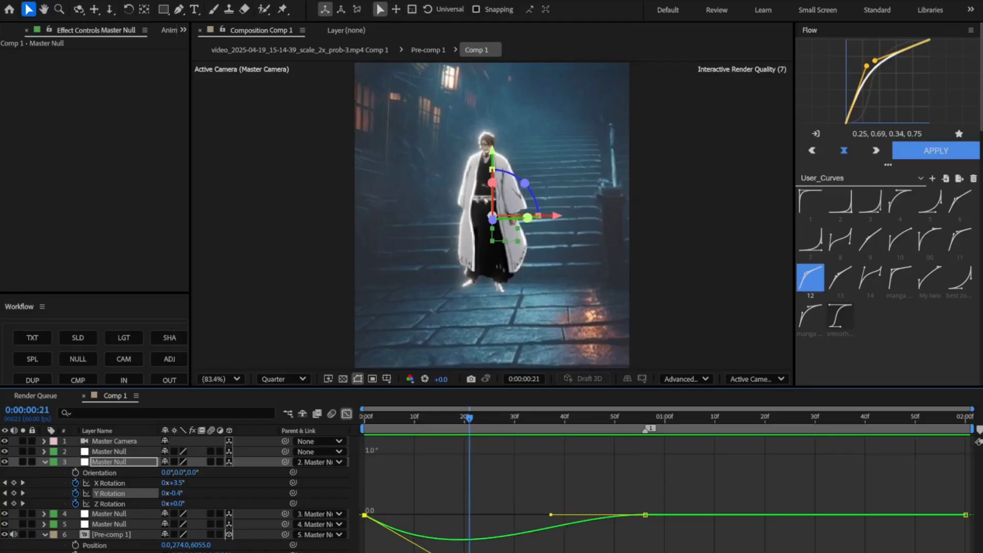
left_click_drag(452, 428, 480, 449)
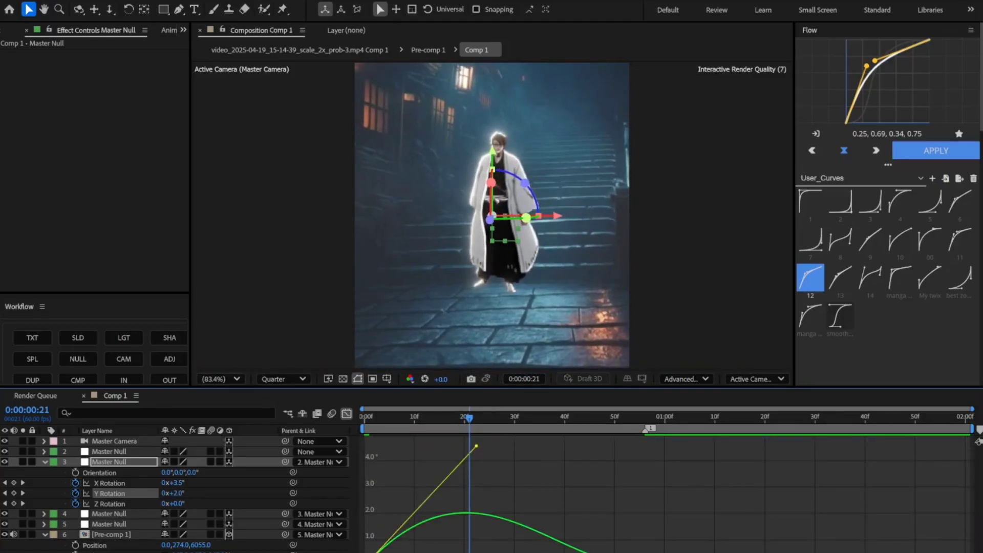
left_click_drag(531, 551, 514, 439)
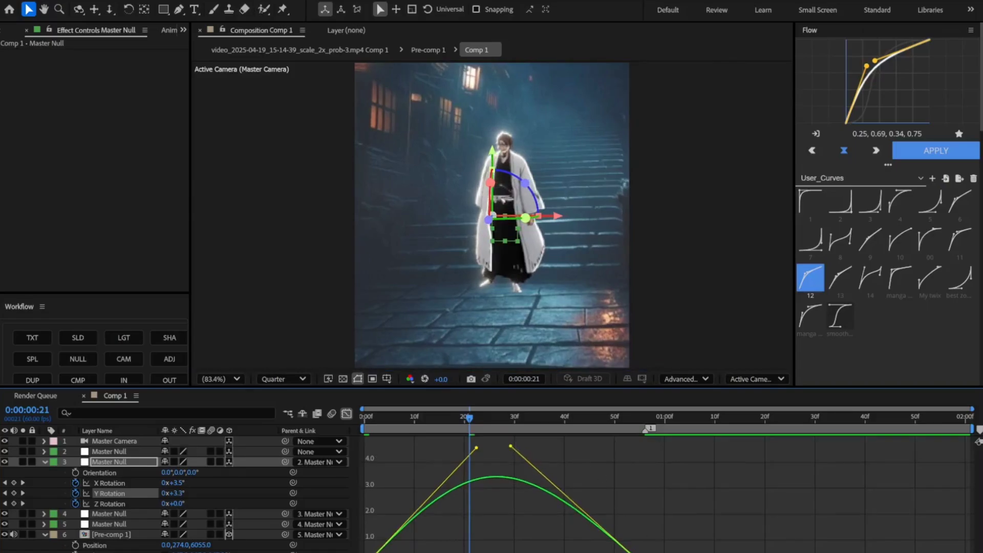
- Bend the Y Rotation curve between frame 56 and the end into a smooth downward arch and preview the animation
left_click_drag(648, 504, 731, 552)
left_click(859, 508)
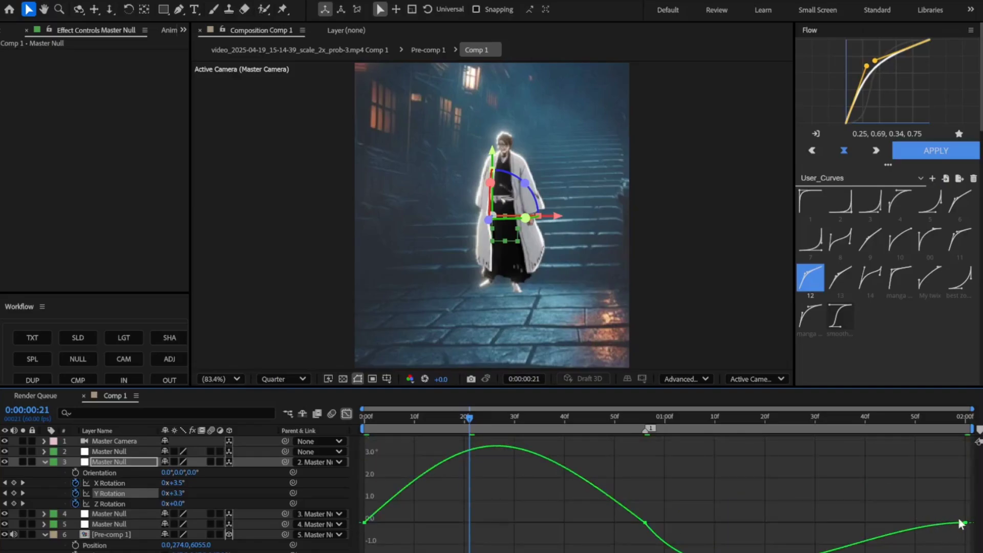
left_click(965, 522)
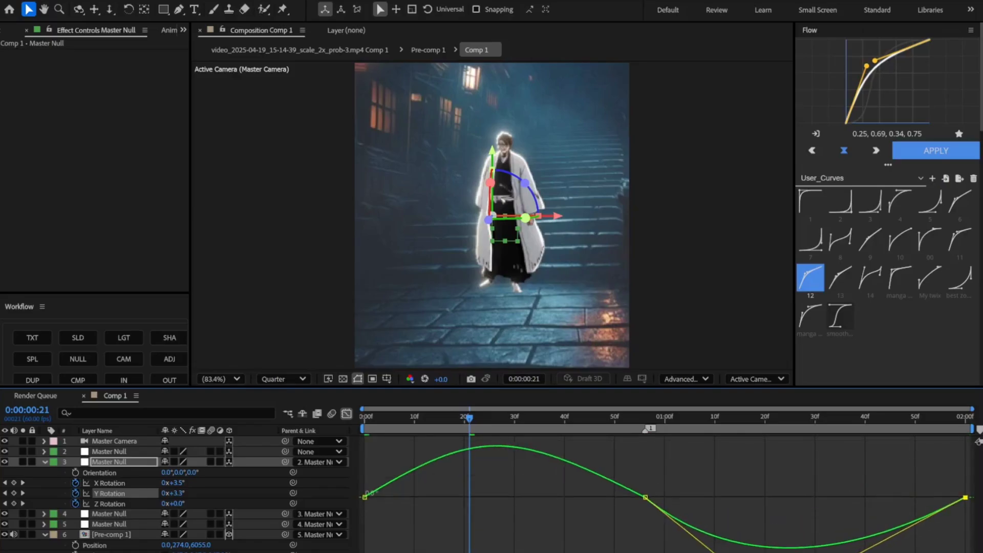
left_click(646, 499)
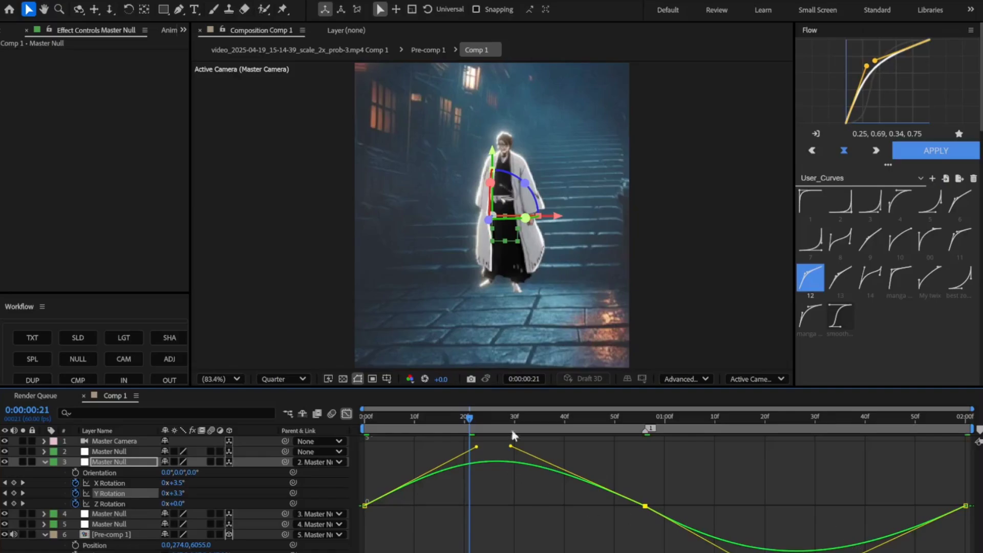
left_click(366, 417)
left_click(500, 506)
key("space")
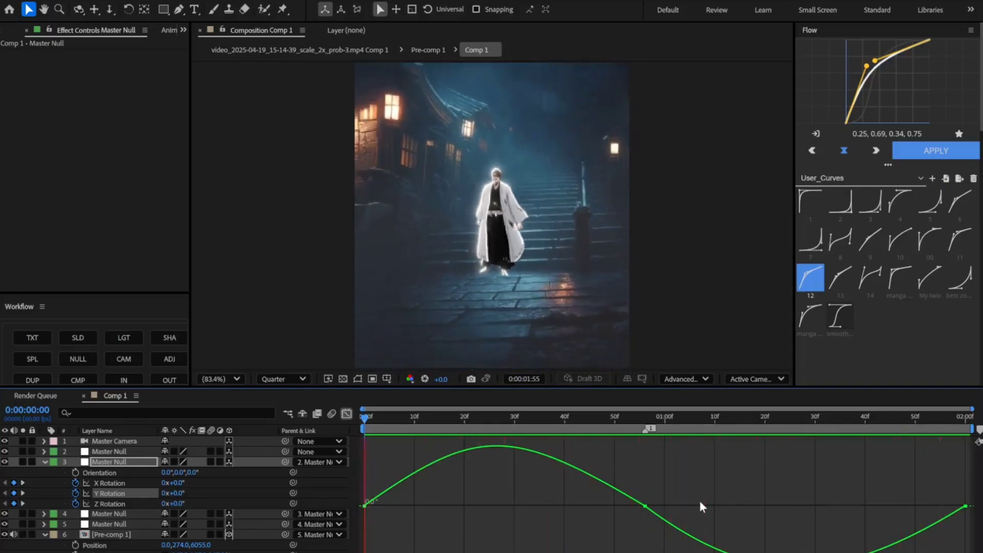
- Bend the Z Rotation curve between the start and frame 56 into an upward arch reaching about 3.8° at frame 28
left_click(365, 419)
left_click(126, 503)
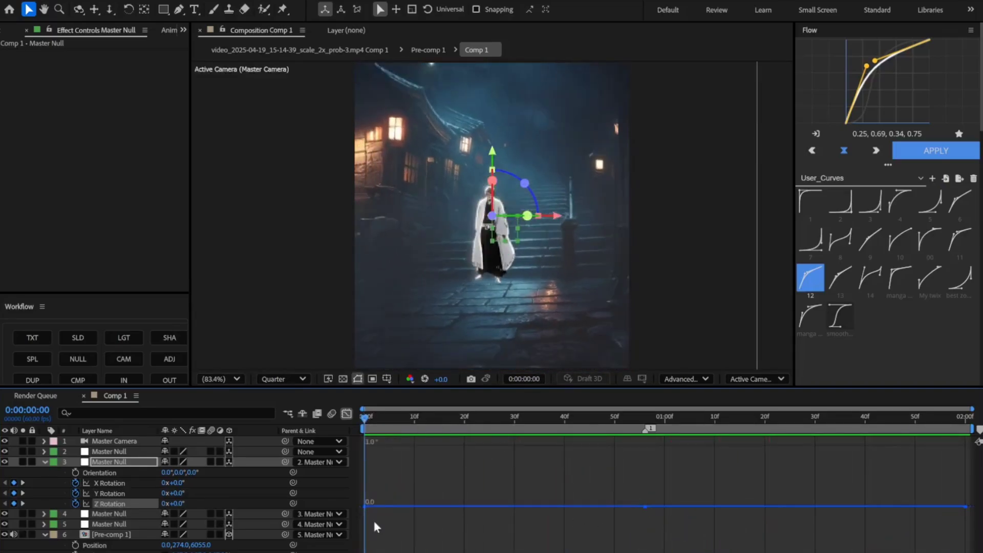
key("space")
left_click_drag(460, 507, 461, 552)
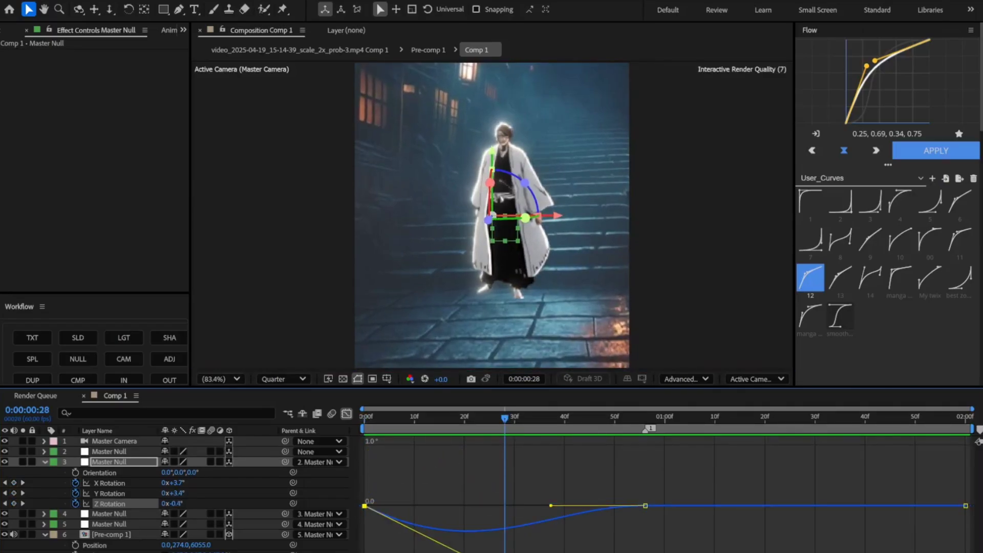
left_click_drag(474, 507, 486, 439)
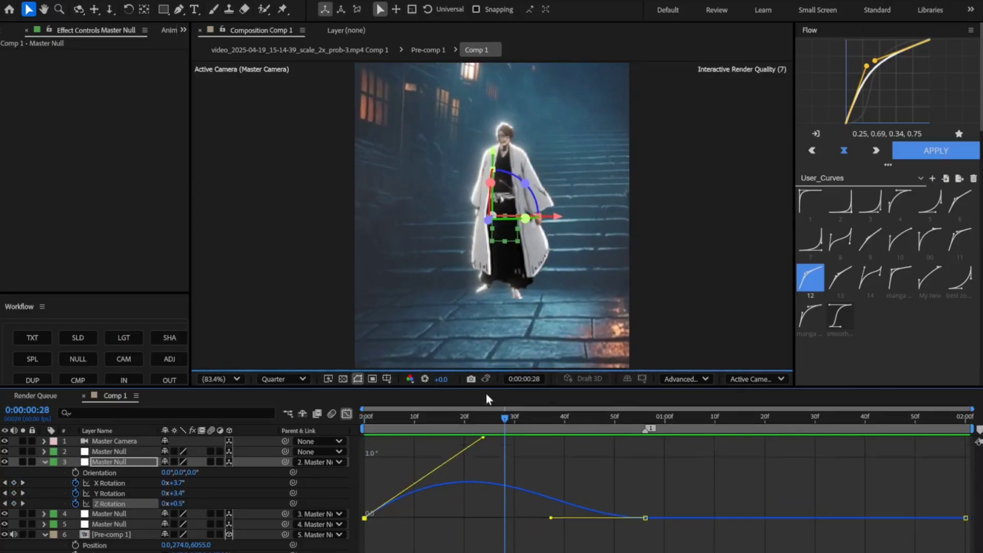
left_click_drag(487, 395, 490, 442)
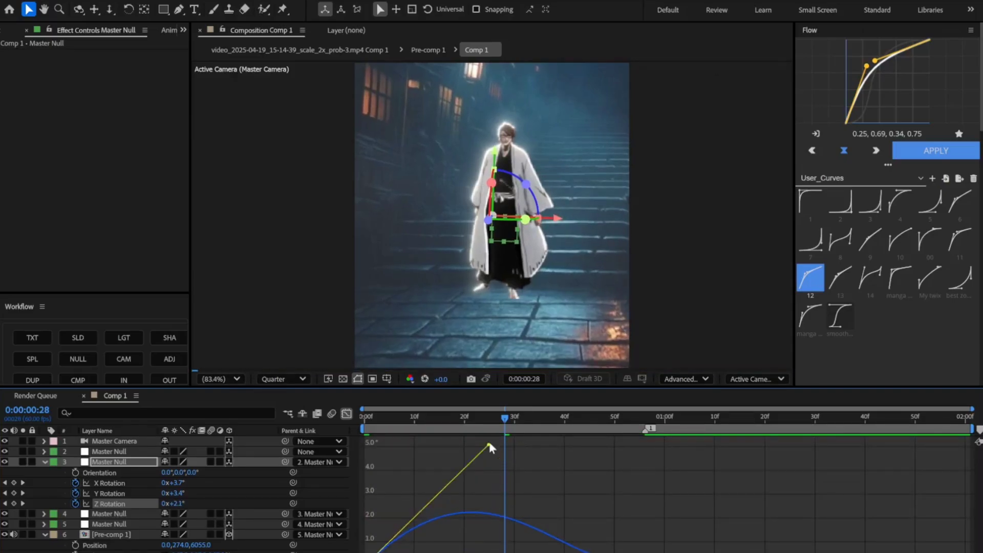
left_click_drag(542, 551, 521, 445)
- Bend the Z Rotation curve between frame 56 and the end into a smooth downward arch and preview the animation
scroll(666, 492, "down", 5)
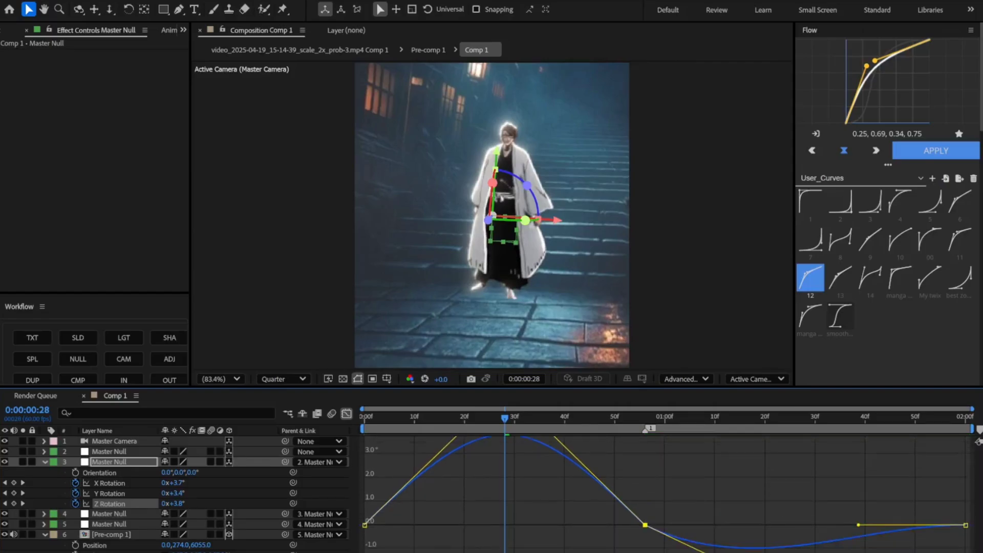
left_click_drag(717, 552, 814, 551)
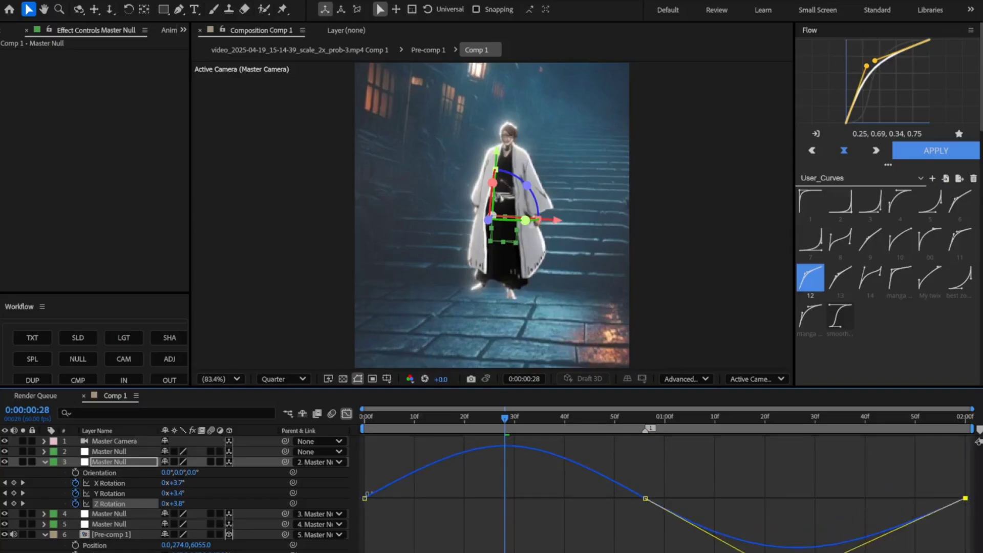
left_click(778, 551)
key("space")
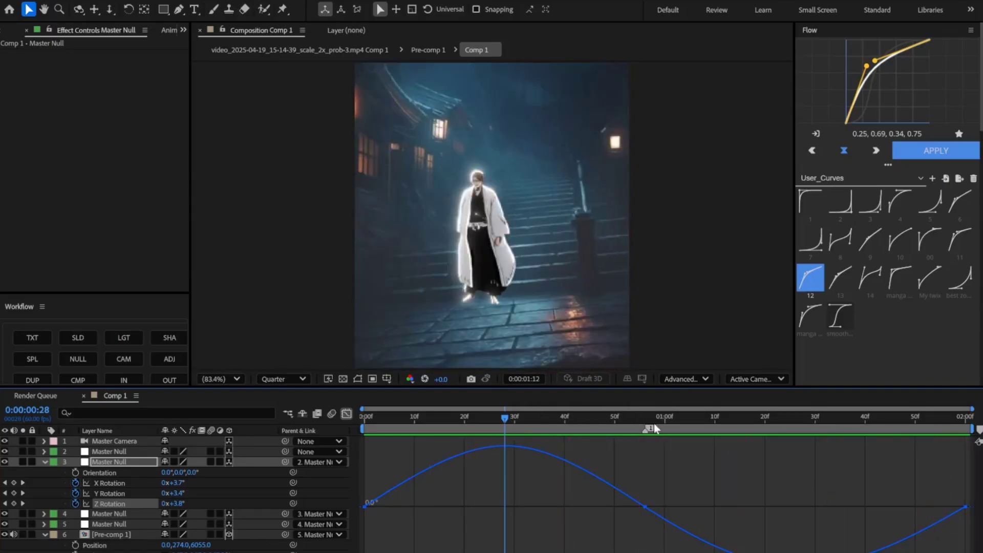
- Go to the marker at frame 56 and pre-compose all the layers into Pre-comp 2
left_click(647, 429)
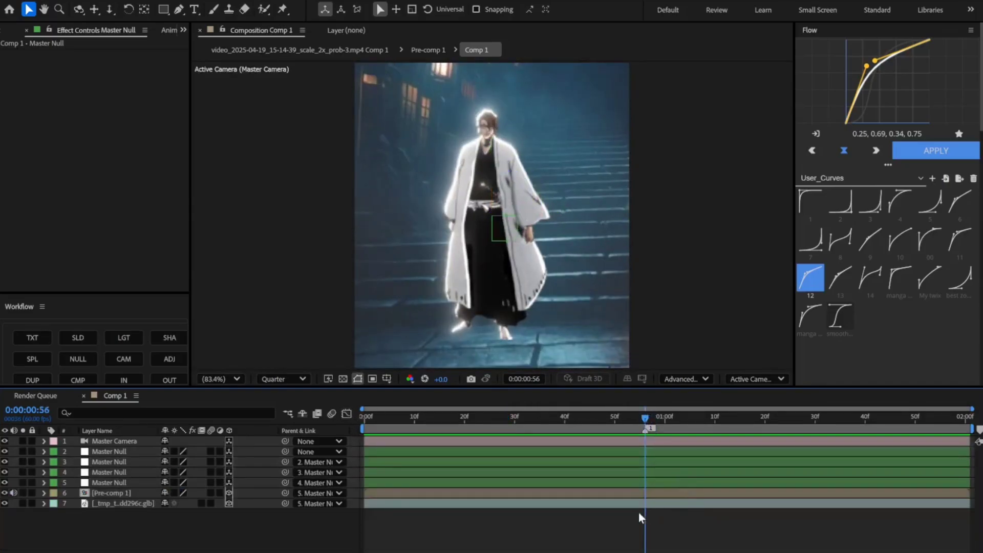
key("ctrl+a")
key("ctrl+shift+c")
left_click(554, 399)
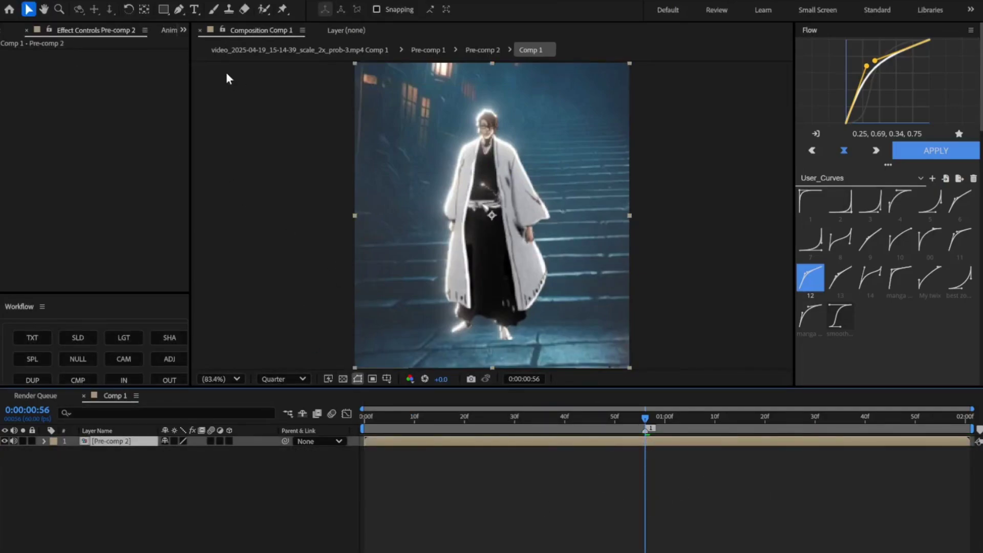
- Add an adjustment layer above Pre-comp 2 and apply the avkx preset with S_Flicker, BCC+Radial Blur, Chromatic Aberration, Turbulent Displace and S_Shake at frame 46
left_click(163, 362)
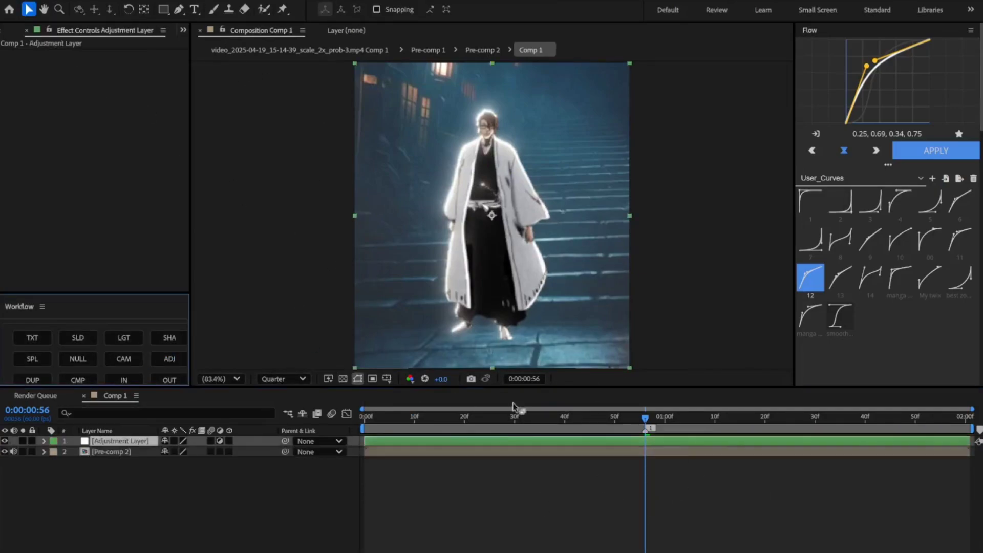
left_click_drag(644, 421, 590, 424)
key("ctrl+space")
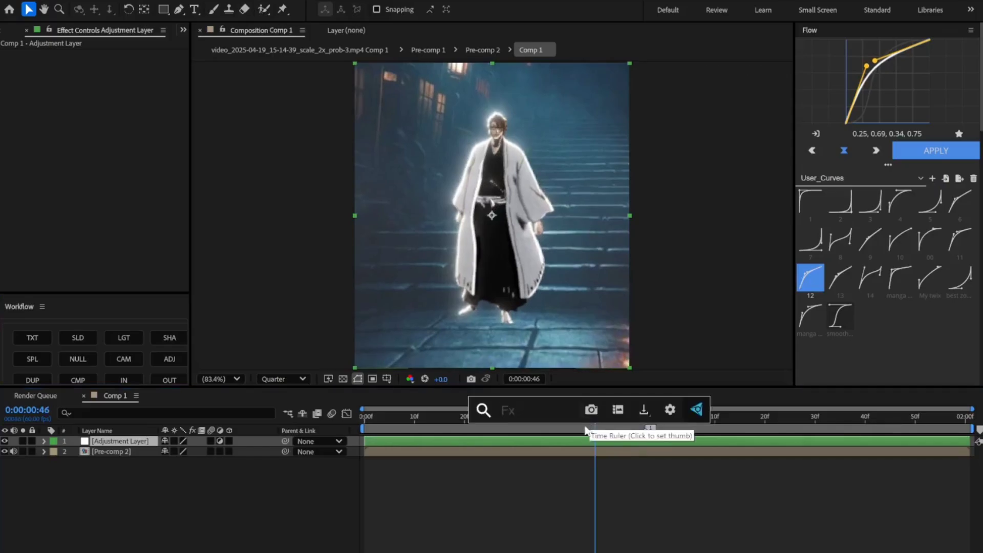
type("avkx")
scroll(553, 468, "down", 3)
left_click(527, 530)
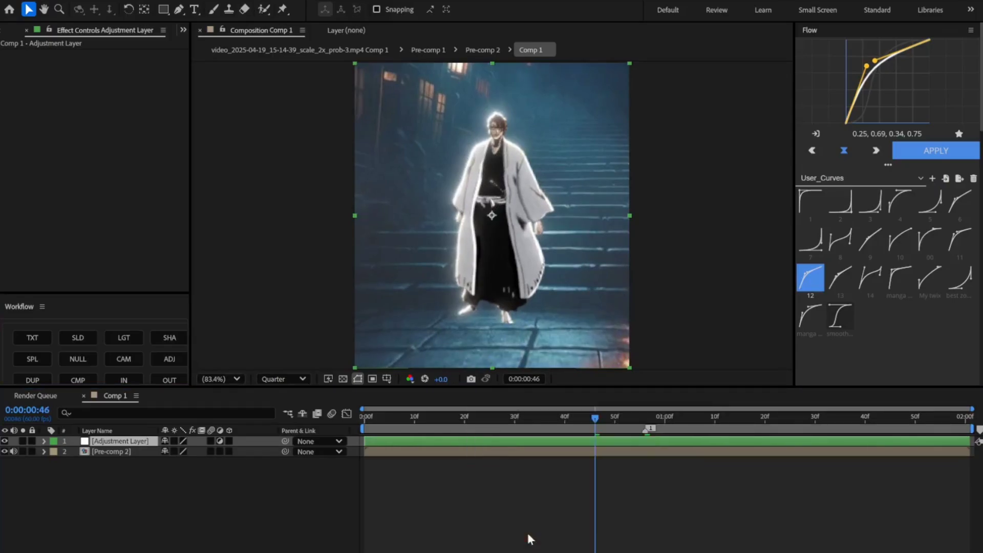
- Shift the adjustment layer so its middle keyframes sit on the frame 56 marker and remove the part before frame 43
left_click(646, 423)
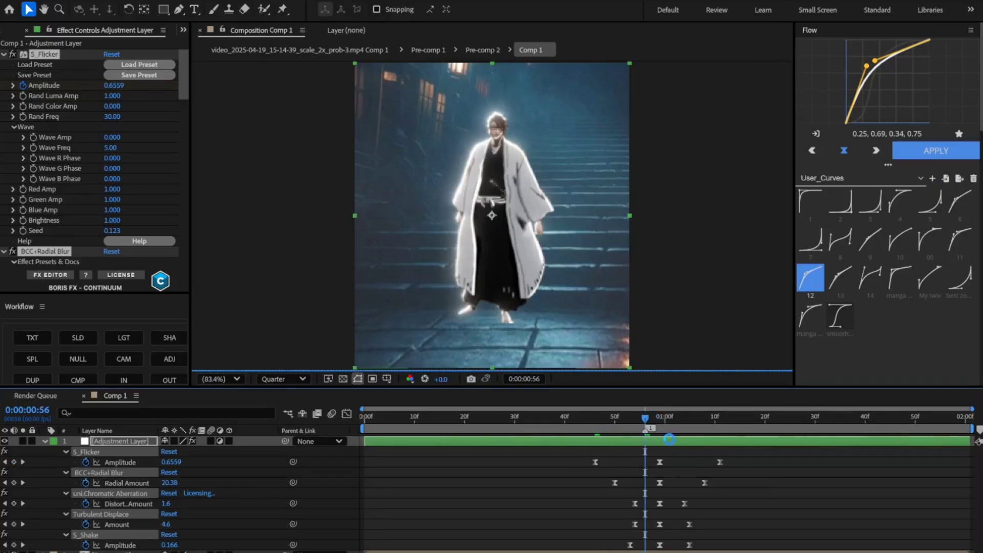
left_click_drag(663, 441, 648, 441)
left_click_drag(586, 422, 581, 427)
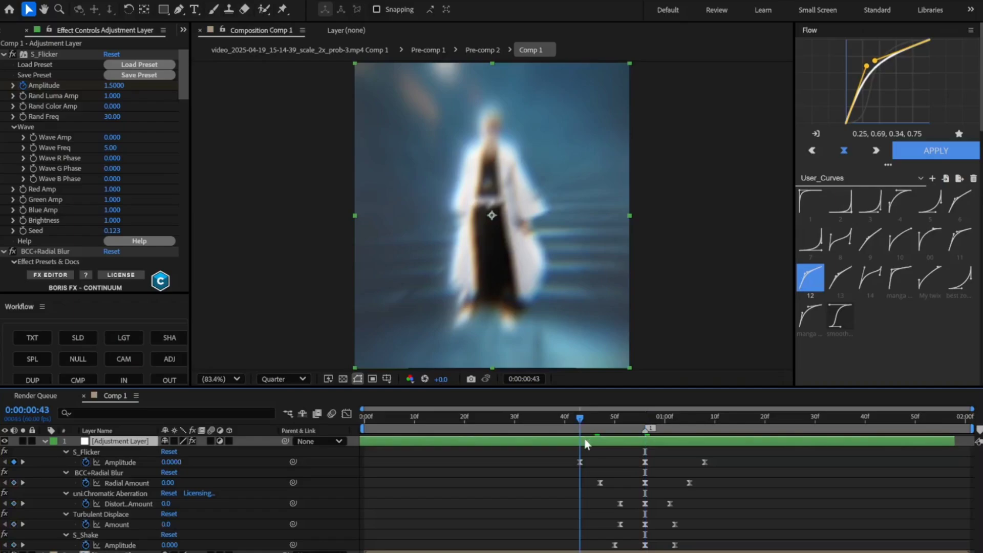
key("ctrl+shift+d")
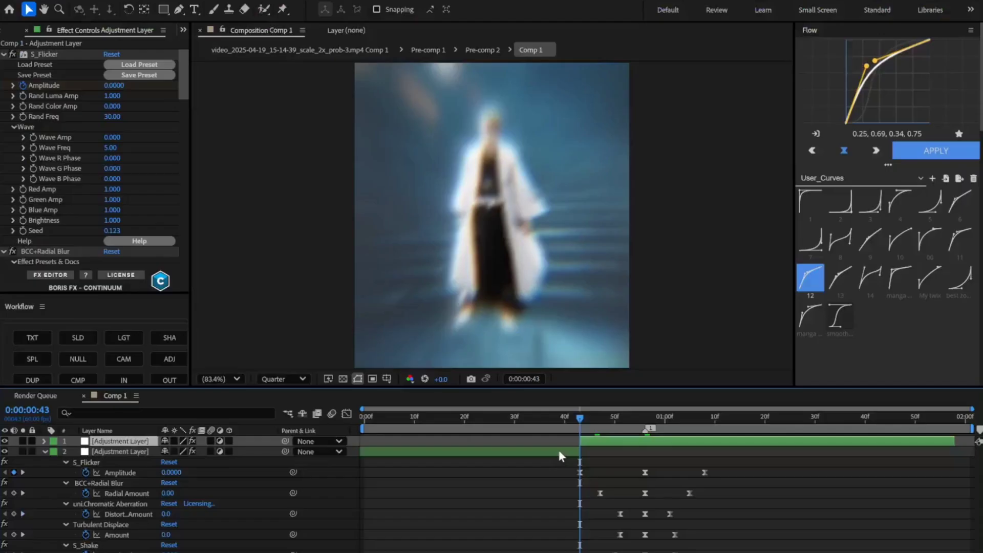
left_click(559, 451)
key("Delete")
- Split the effects adjustment layer at 0:00:01:09, delete the part after it and collapse the remaining layer's keyframes
left_click(695, 418)
key("u")
left_click(704, 418)
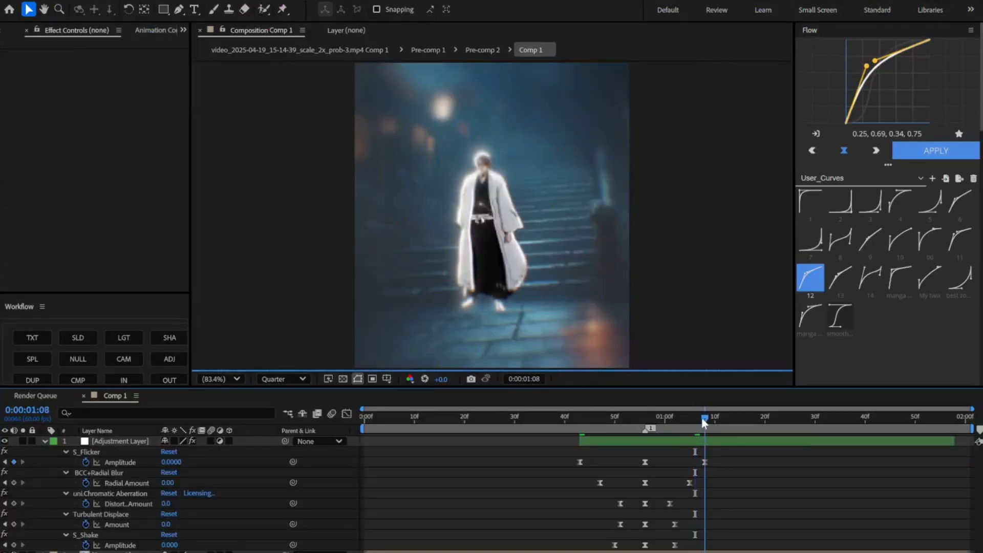
left_click(707, 442)
key("Page_Down")
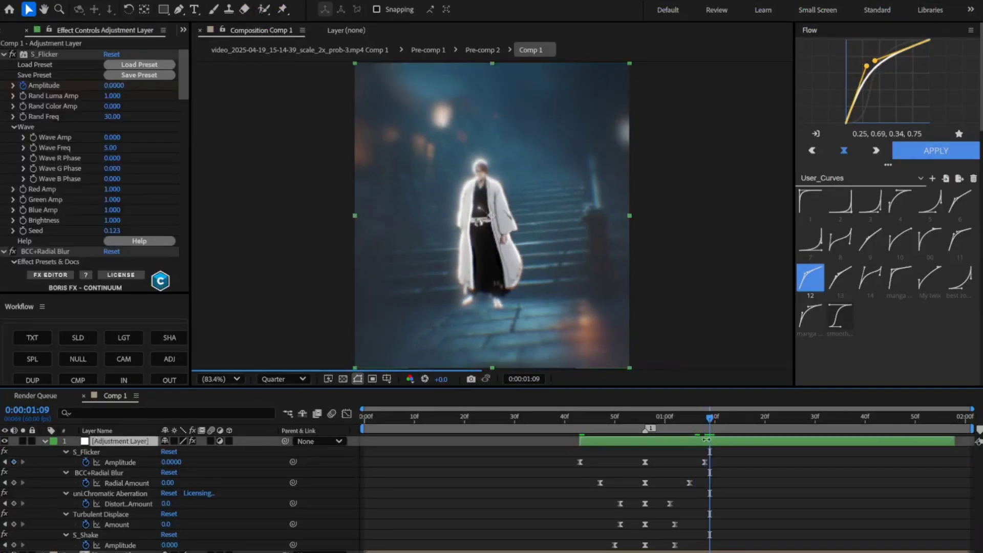
key("ctrl+shift+d")
key("Delete")
left_click(651, 439)
key("u")
- Hide the effects adjustment layer, add a new adjustment layer and apply the avkx optics compensation preset to it at frame 43
left_click_drag(654, 418, 644, 429)
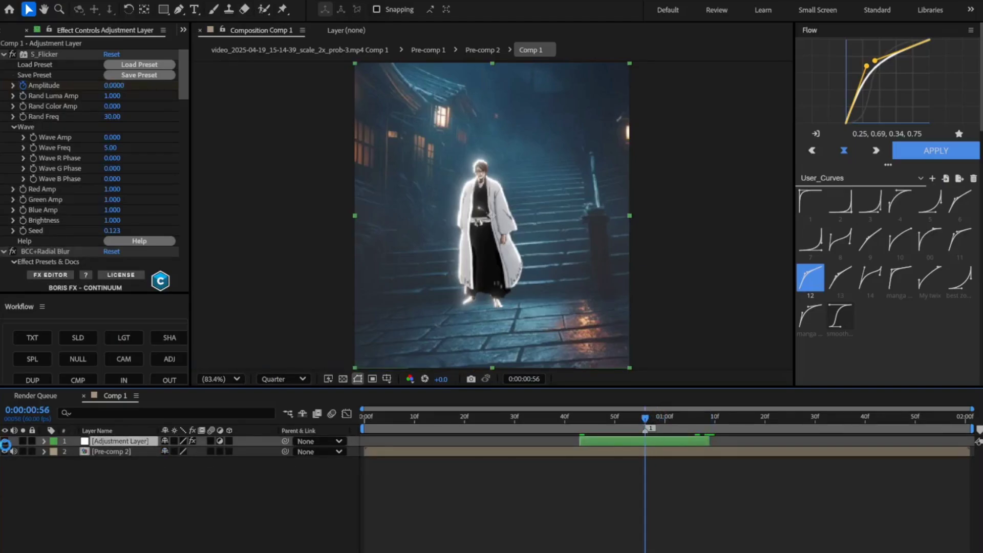
left_click(4, 440)
left_click(169, 359)
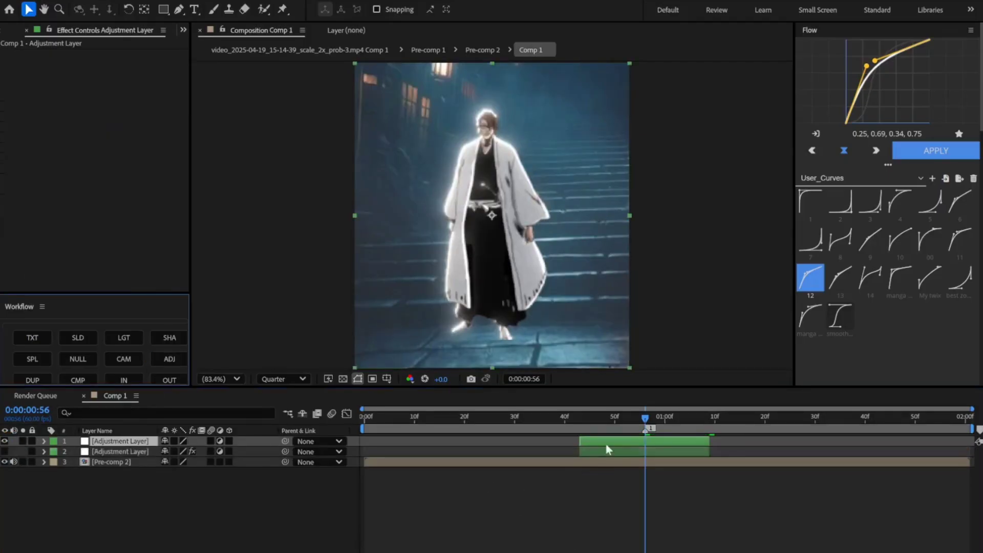
key("i")
key("ctrl+space")
type("avkx")
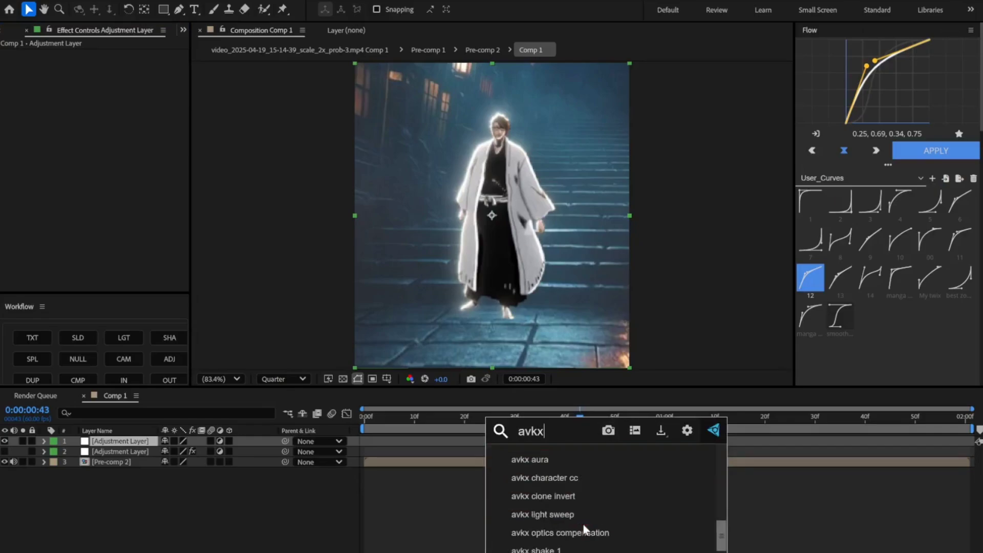
scroll(563, 522, "down", 1)
left_click(569, 496)
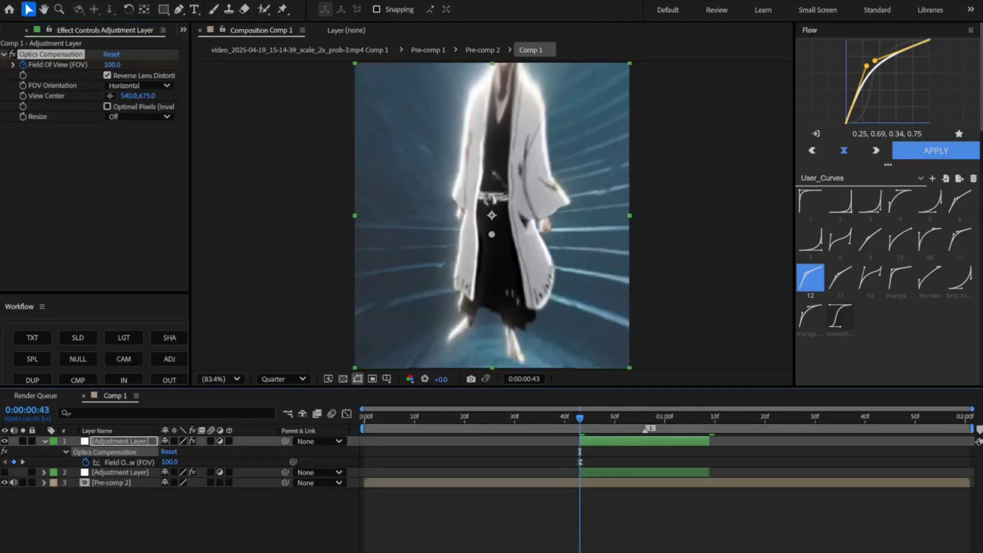
- Fit the Optics Compensation layer between the start and the frame 56 marker, scaling its Field Of View keyframes to that length
left_click_drag(613, 439, 336, 444)
left_click(128, 462)
left_click(112, 462)
left_click_drag(919, 463, 792, 474, "alt")
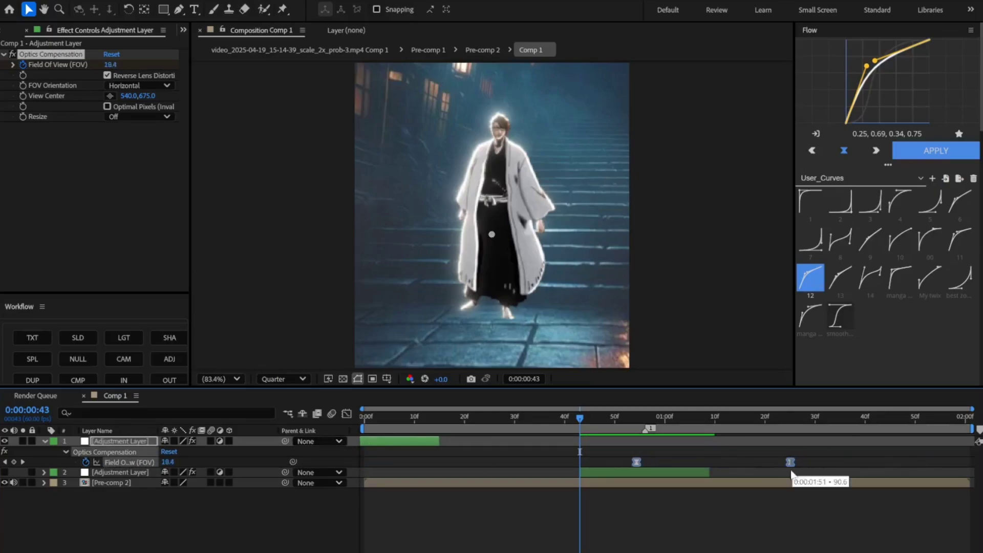
left_click_drag(426, 441, 653, 444)
key("o")
left_click_drag(855, 456, 973, 442)
left_click(735, 454)
- Duplicate the Optics Compensation layer to run from frame 56 to the end, stretching its Field Of View keyframes across that span
left_click(624, 440)
key("ctrl+d")
key("o")
key("u")
left_click_drag(632, 458, 924, 465)
left_click(931, 464)
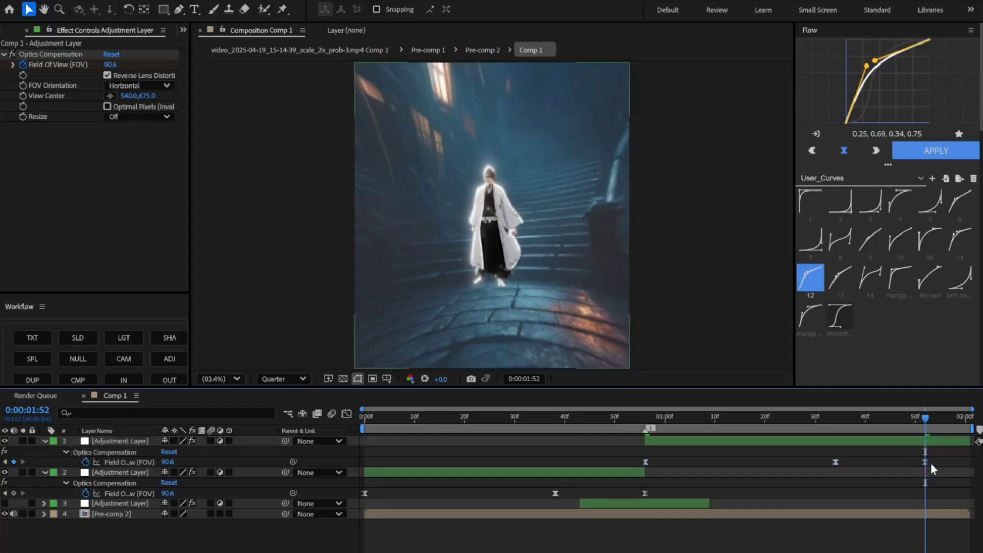
left_click_drag(631, 459, 970, 465)
left_click(898, 546)
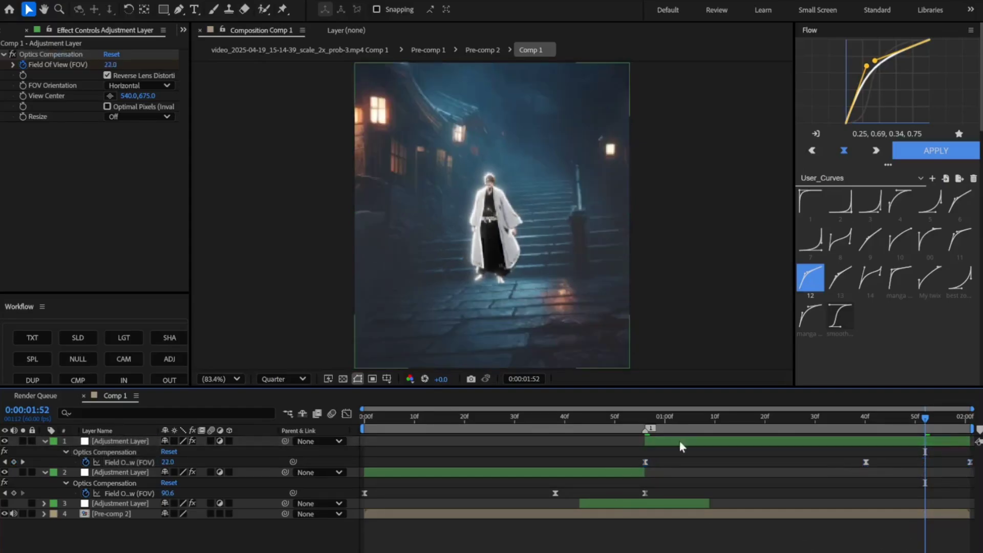
- Collapse the keyframed properties and move the S_Flicker adjustment layer to the top of the layer stack
key("u")
left_click(121, 461)
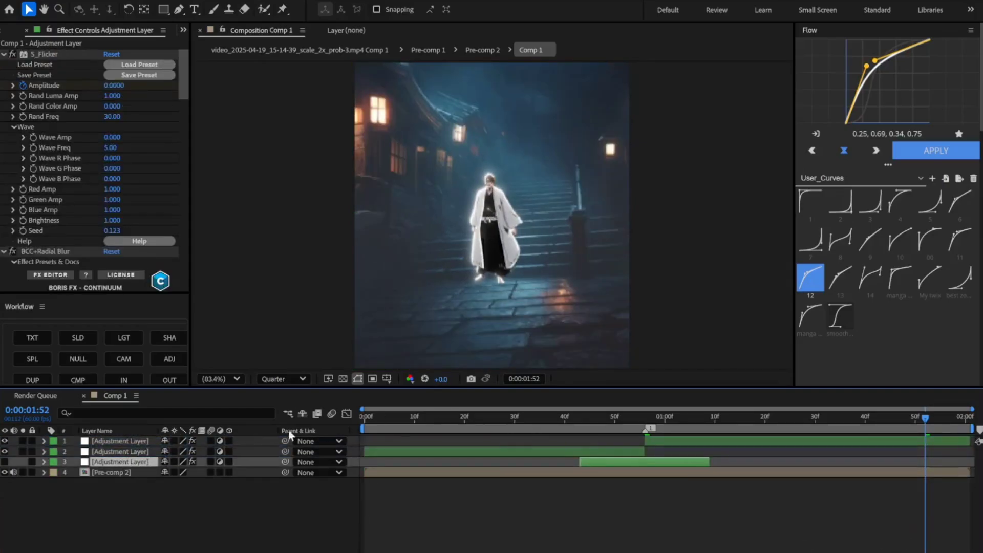
left_click(430, 417)
left_click_drag(137, 454, 132, 440)
- Make the S_Flicker adjustment layer visible again and preview the animation from the start
key("Home")
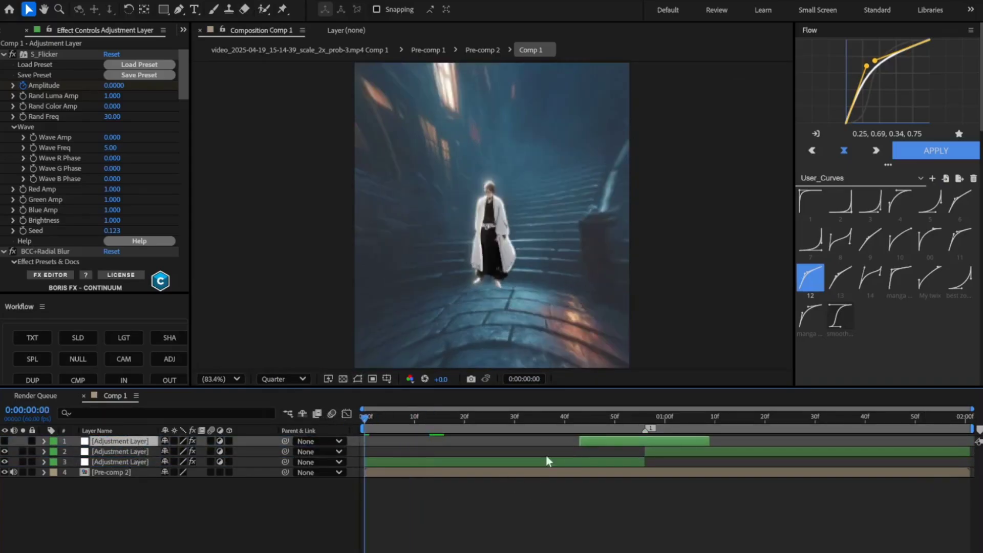
key("space")
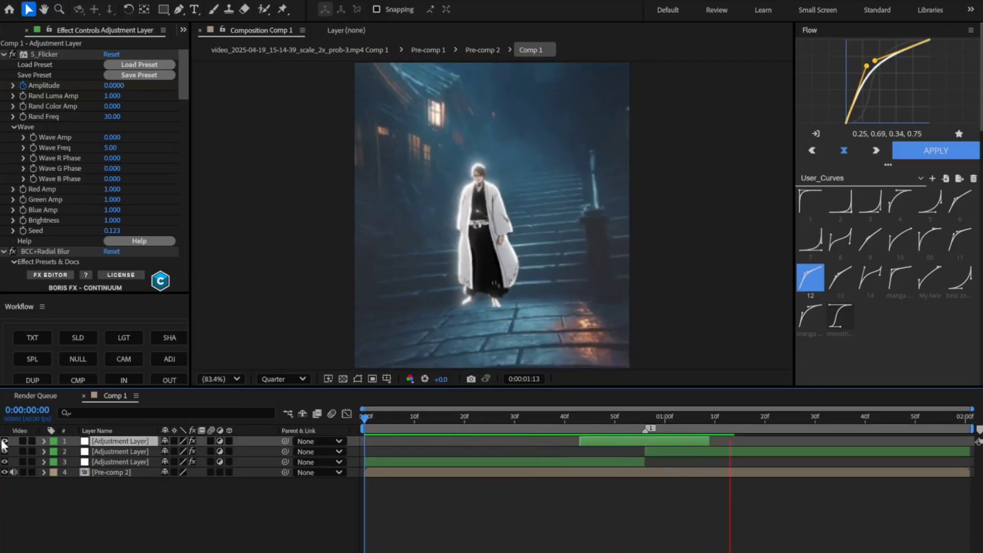
key("space")
key("space")
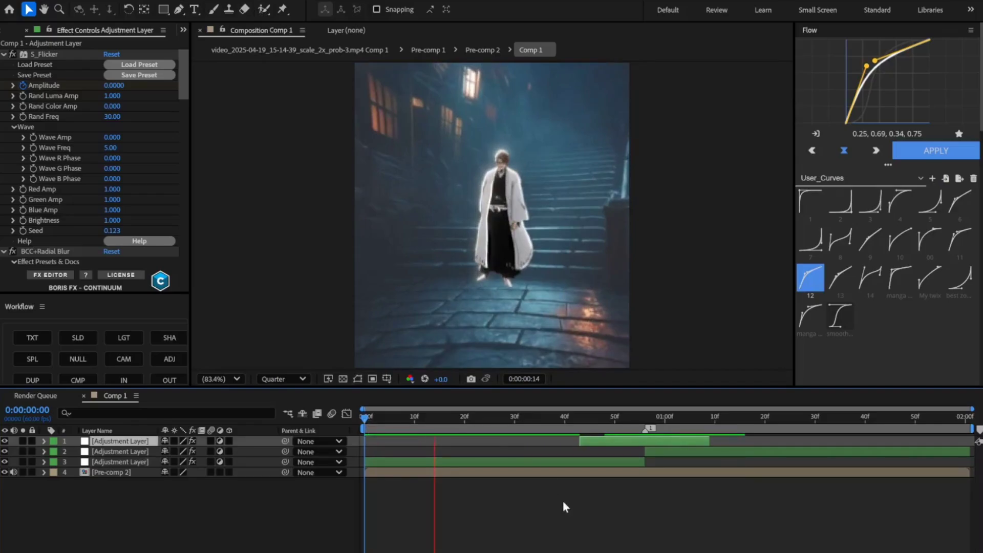